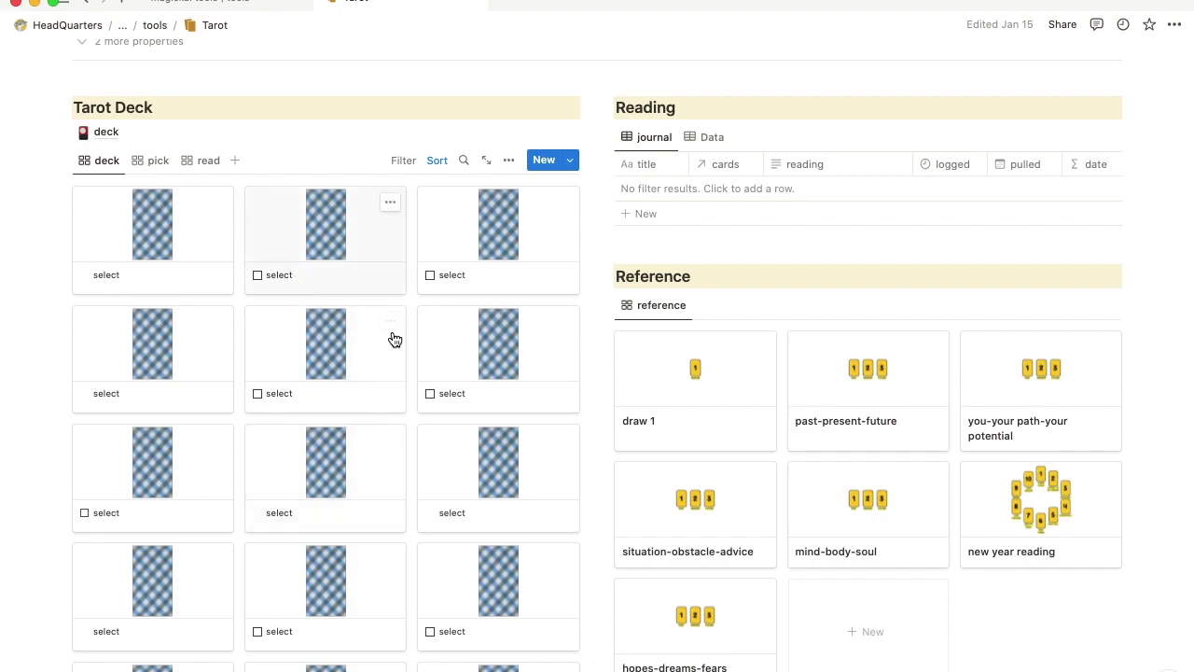
- Browse the face-down cards in the Tarot Deck gallery, loading more cards at the end of the list
{"action": "scroll", "coordinate": [347, 474], "scroll_direction": "down", "scroll_amount": 1}
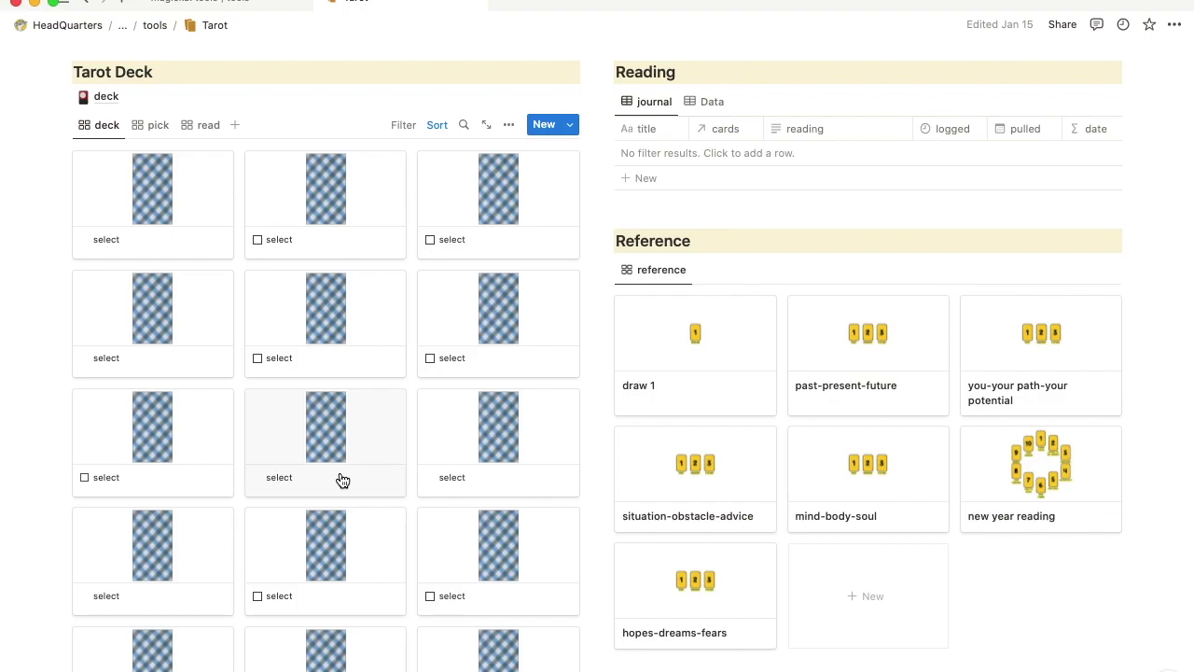
{"action": "scroll", "coordinate": [333, 401], "scroll_direction": "down", "scroll_amount": 8}
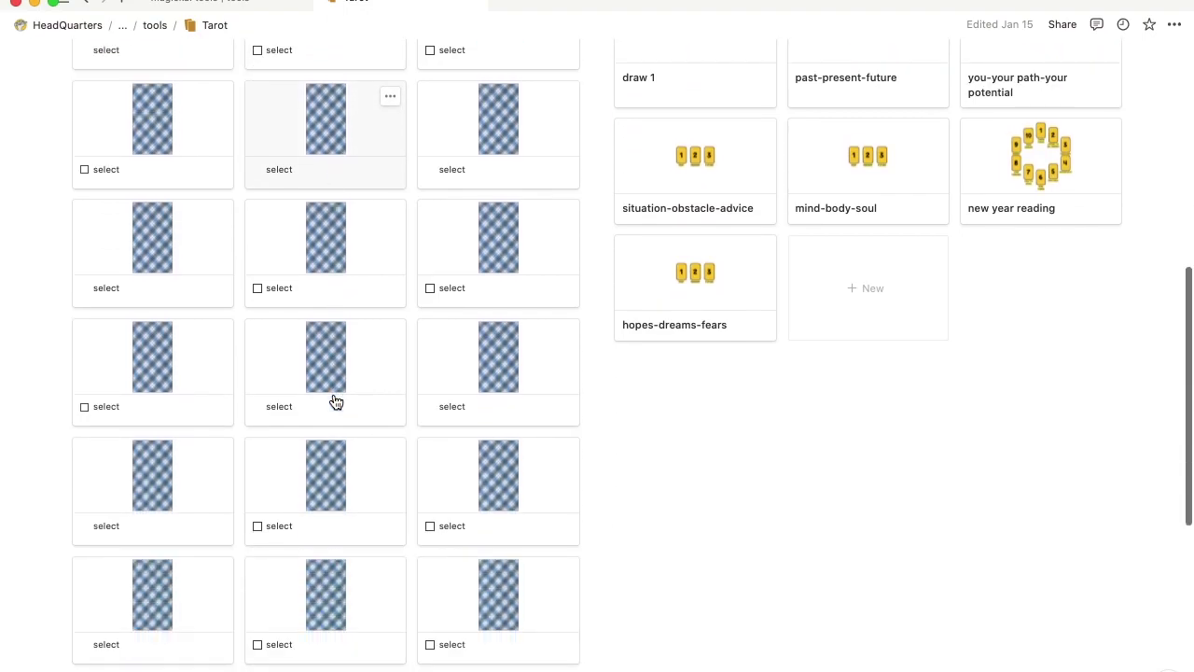
{"action": "scroll", "coordinate": [333, 400], "scroll_direction": "down", "scroll_amount": 6}
{"action": "scroll", "coordinate": [333, 400], "scroll_direction": "up", "scroll_amount": 12}
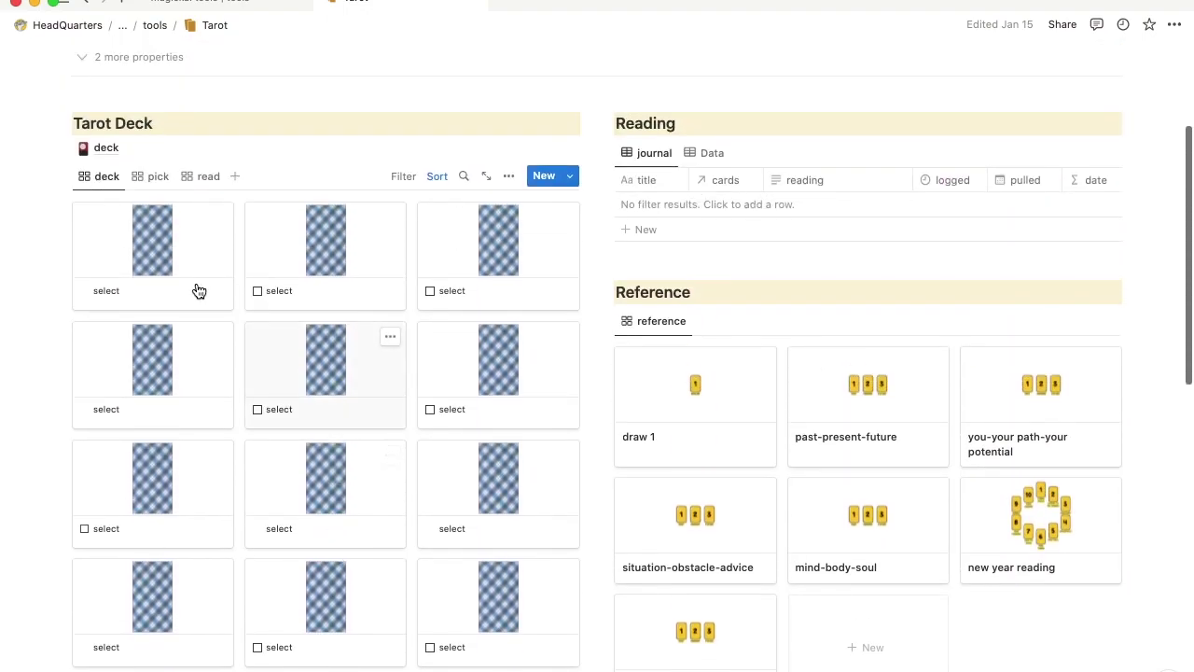
{"action": "scroll", "coordinate": [320, 386], "scroll_direction": "down", "scroll_amount": 14}
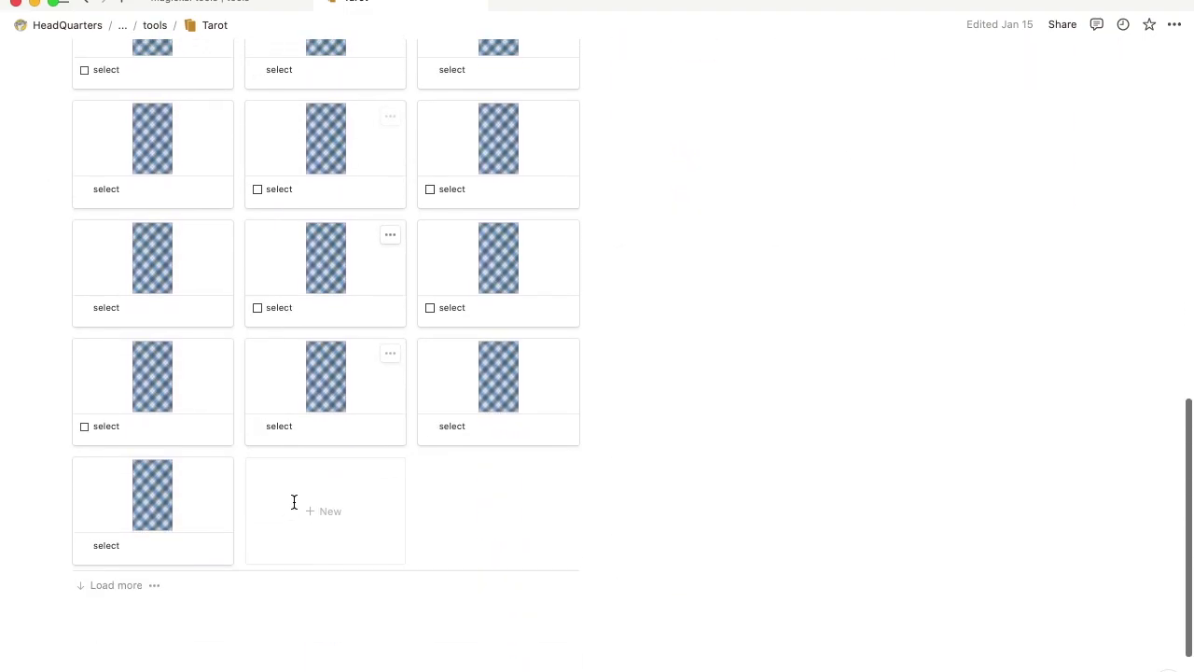
{"action": "scroll", "coordinate": [290, 496], "scroll_direction": "down", "scroll_amount": 3}
{"action": "scroll", "coordinate": [241, 498], "scroll_direction": "down", "scroll_amount": 15}
{"action": "scroll", "coordinate": [242, 498], "scroll_direction": "down", "scroll_amount": 5}
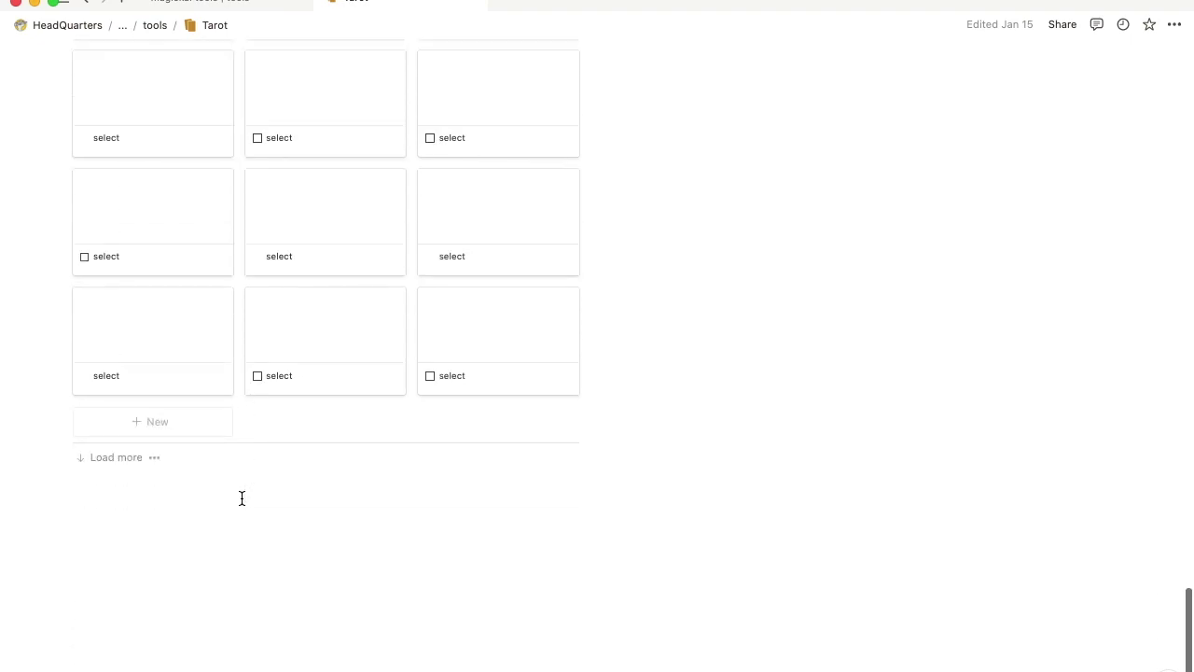
{"action": "left_click", "coordinate": [120, 457]}
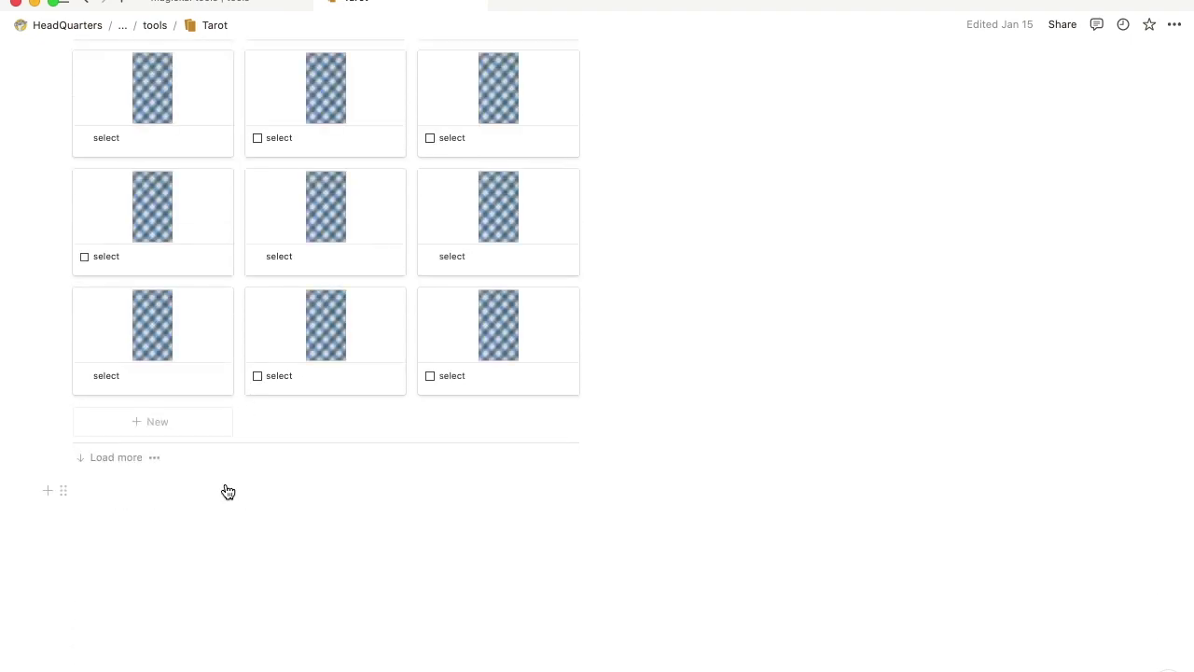
{"action": "scroll", "coordinate": [243, 523], "scroll_direction": "down", "scroll_amount": 2}
{"action": "scroll", "coordinate": [249, 548], "scroll_direction": "up", "scroll_amount": 10}
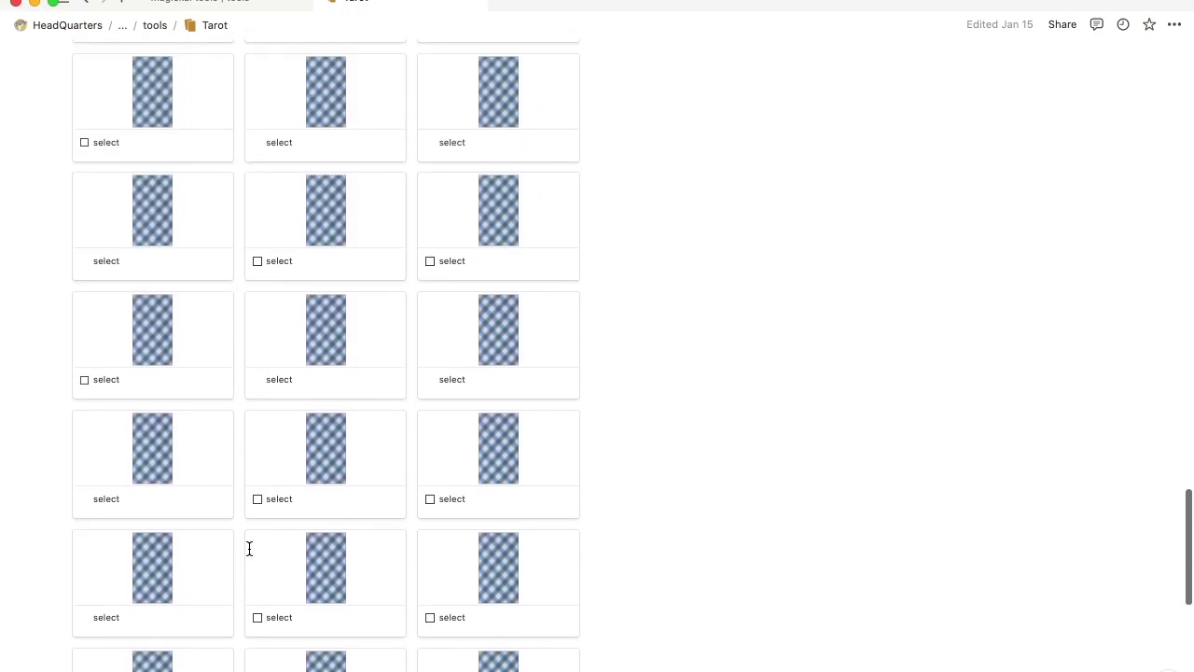
{"action": "scroll", "coordinate": [249, 549], "scroll_direction": "up", "scroll_amount": 5}
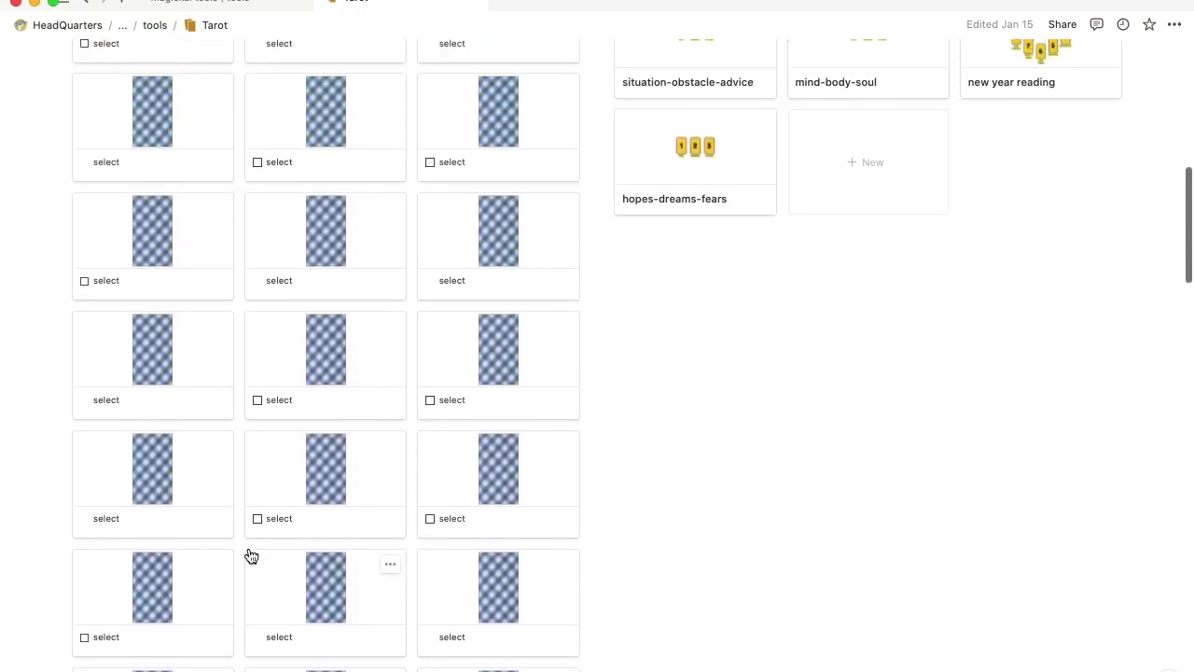
- Select a face-down card from the middle of the deck and reveal it in the read view
{"action": "left_click", "coordinate": [259, 428]}
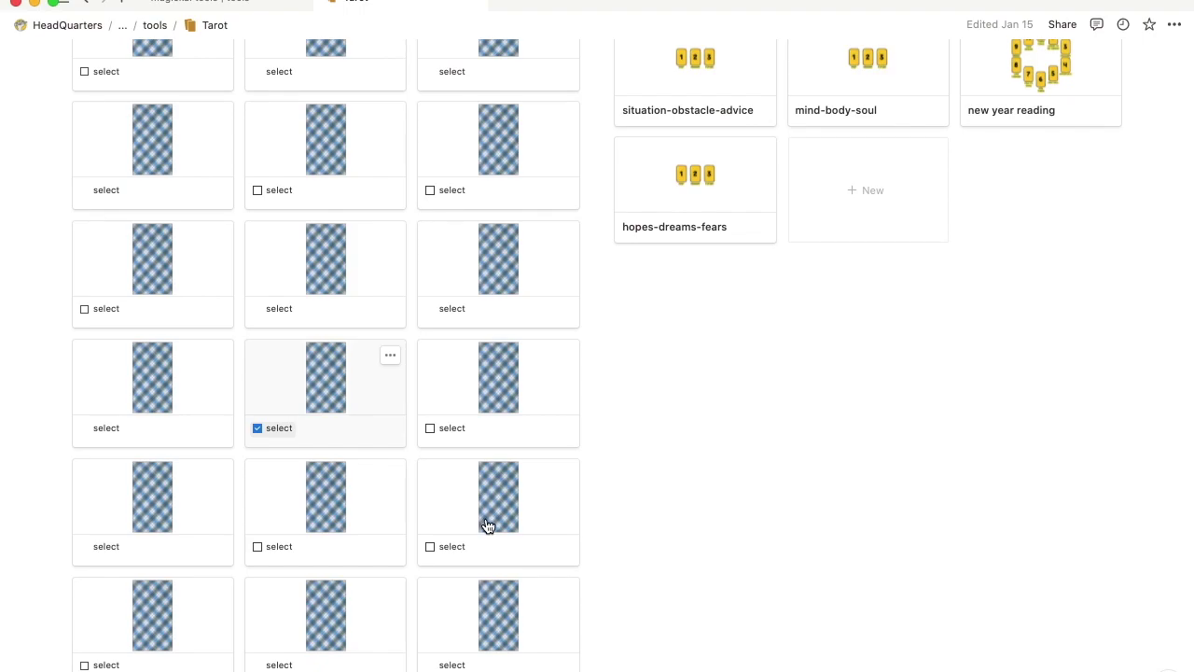
{"action": "scroll", "coordinate": [344, 445], "scroll_direction": "up", "scroll_amount": 5}
{"action": "scroll", "coordinate": [345, 445], "scroll_direction": "up", "scroll_amount": 3}
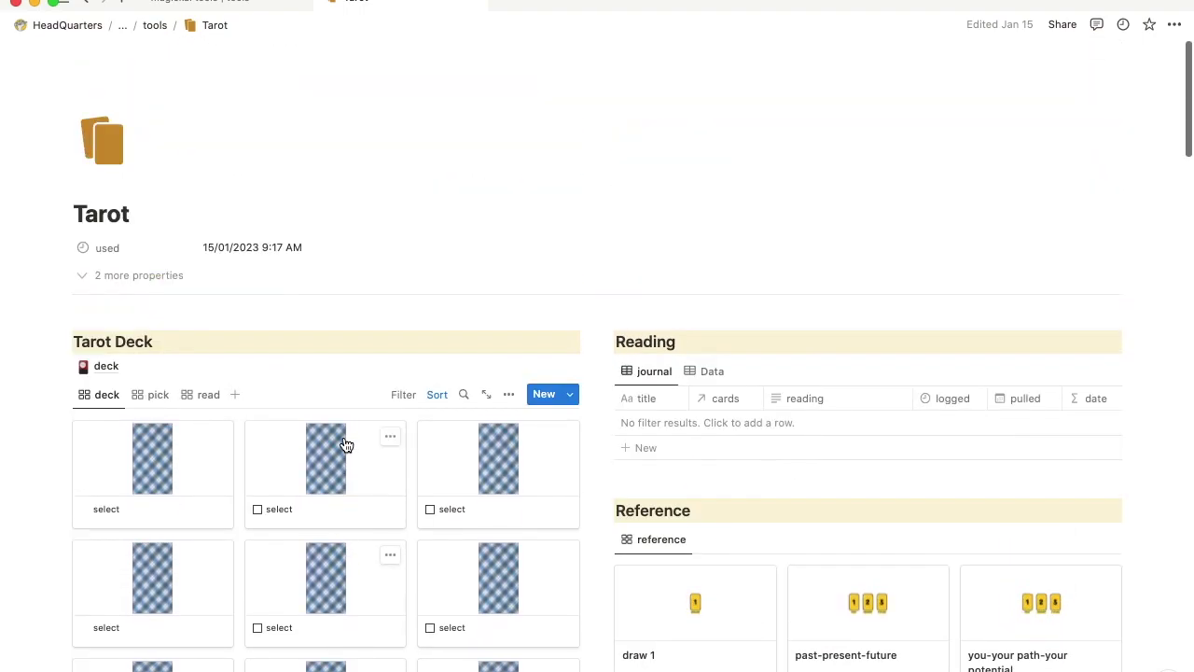
{"action": "left_click", "coordinate": [206, 399]}
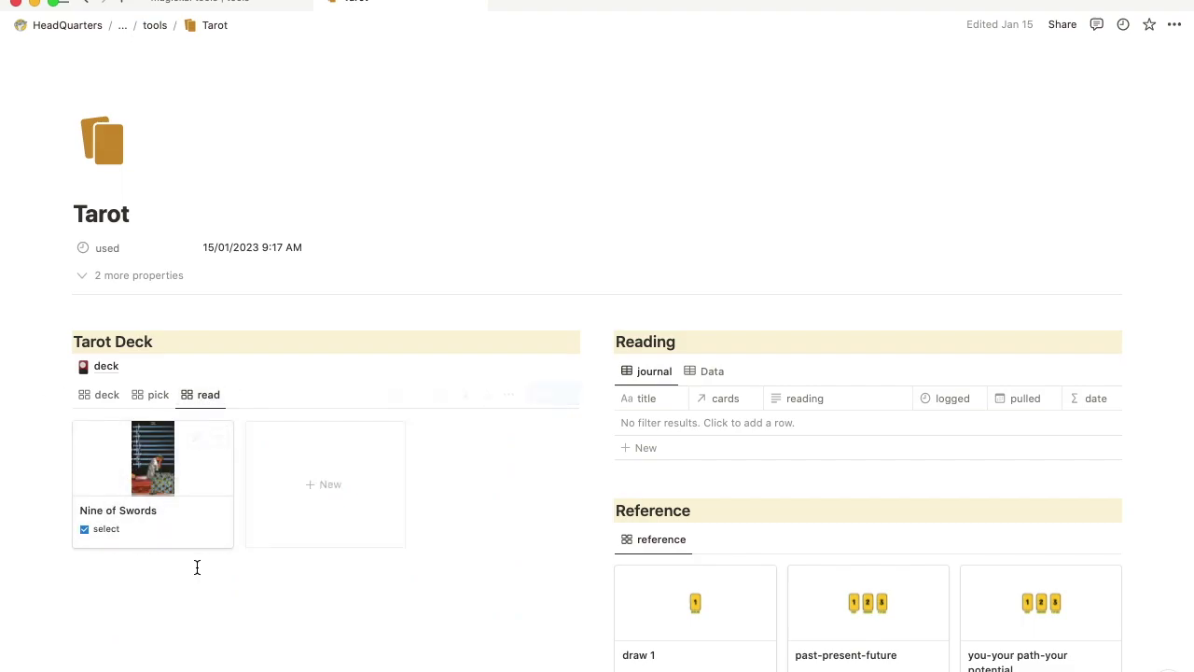
- Review the Nine of Swords card's story, meaning and reversed meaning, and clear the card's selection
{"action": "left_click", "coordinate": [152, 471]}
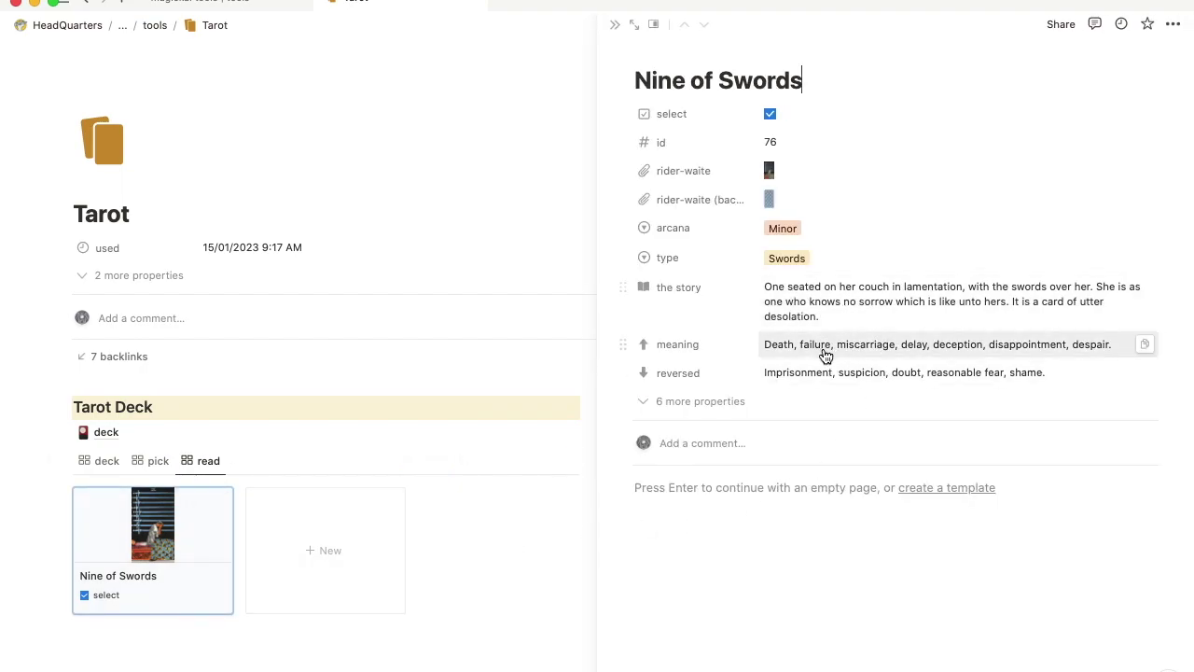
{"action": "left_click", "coordinate": [614, 27]}
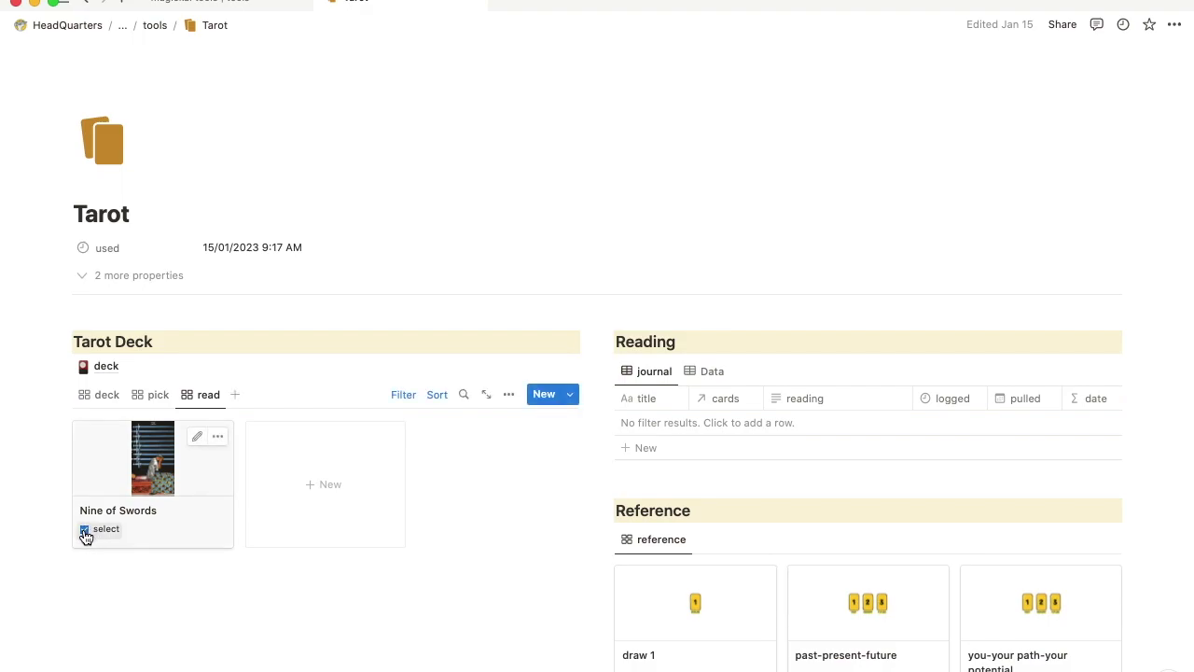
{"action": "left_click", "coordinate": [84, 530]}
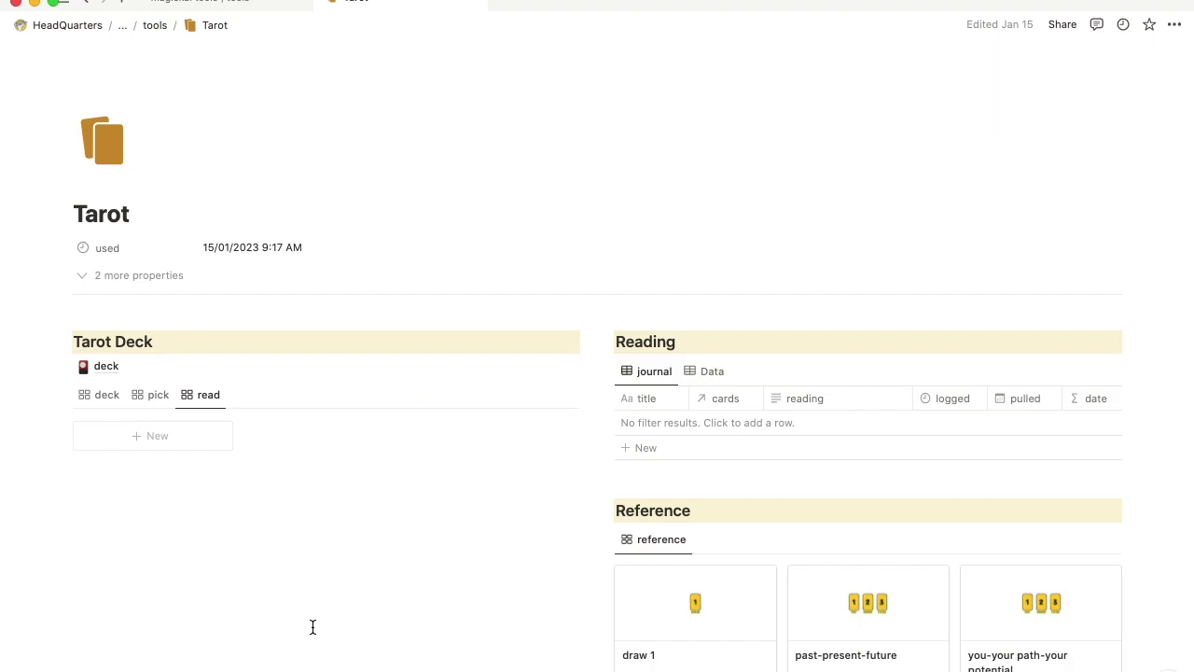
- Draw the random card offered in the pick view, reveal it in the read view and clear its selection
{"action": "left_click", "coordinate": [110, 400]}
{"action": "scroll", "coordinate": [246, 565], "scroll_direction": "down", "scroll_amount": 4}
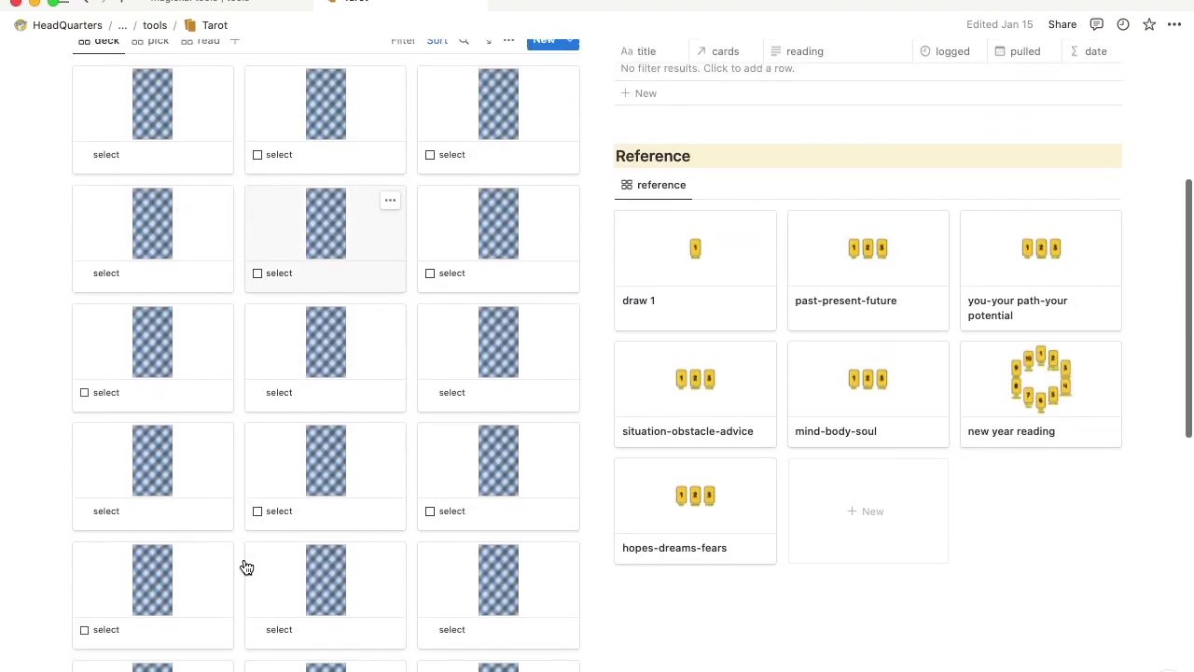
{"action": "scroll", "coordinate": [245, 565], "scroll_direction": "up", "scroll_amount": 2}
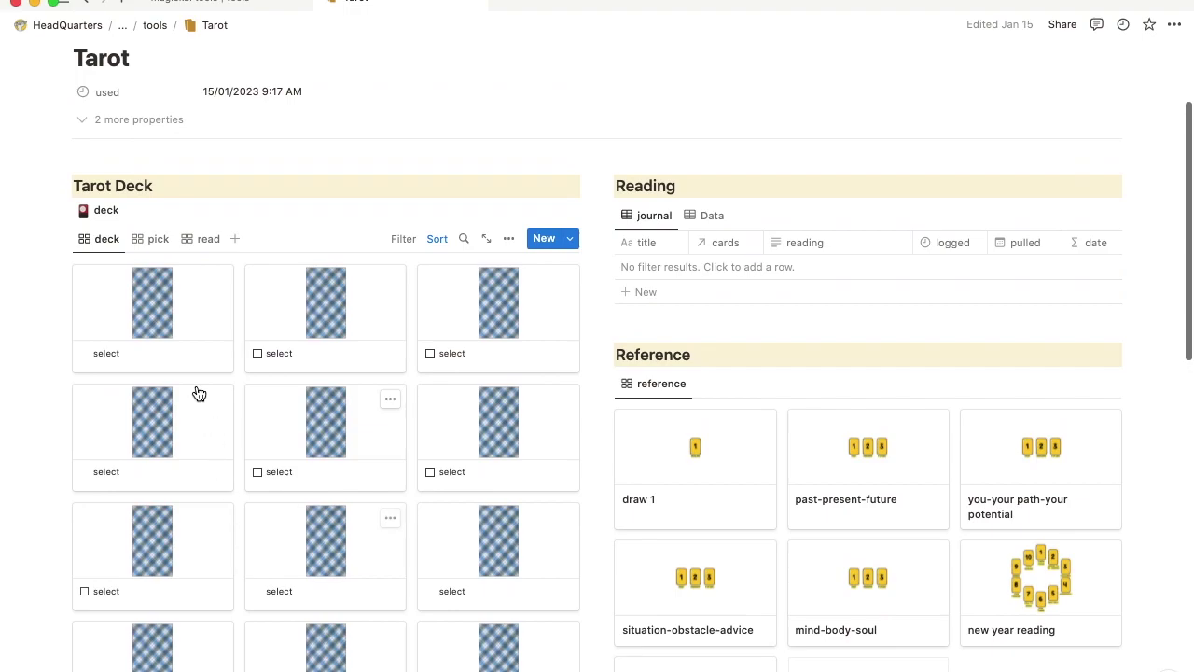
{"action": "left_click", "coordinate": [164, 248]}
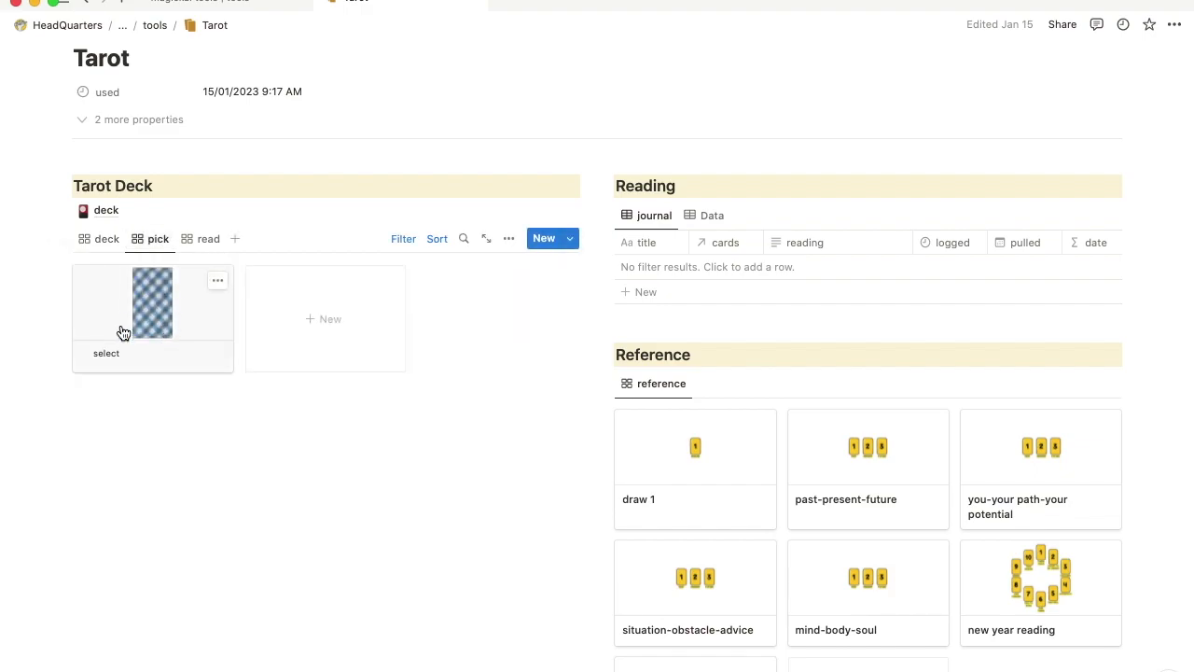
{"action": "left_click", "coordinate": [84, 359]}
{"action": "left_click", "coordinate": [199, 240]}
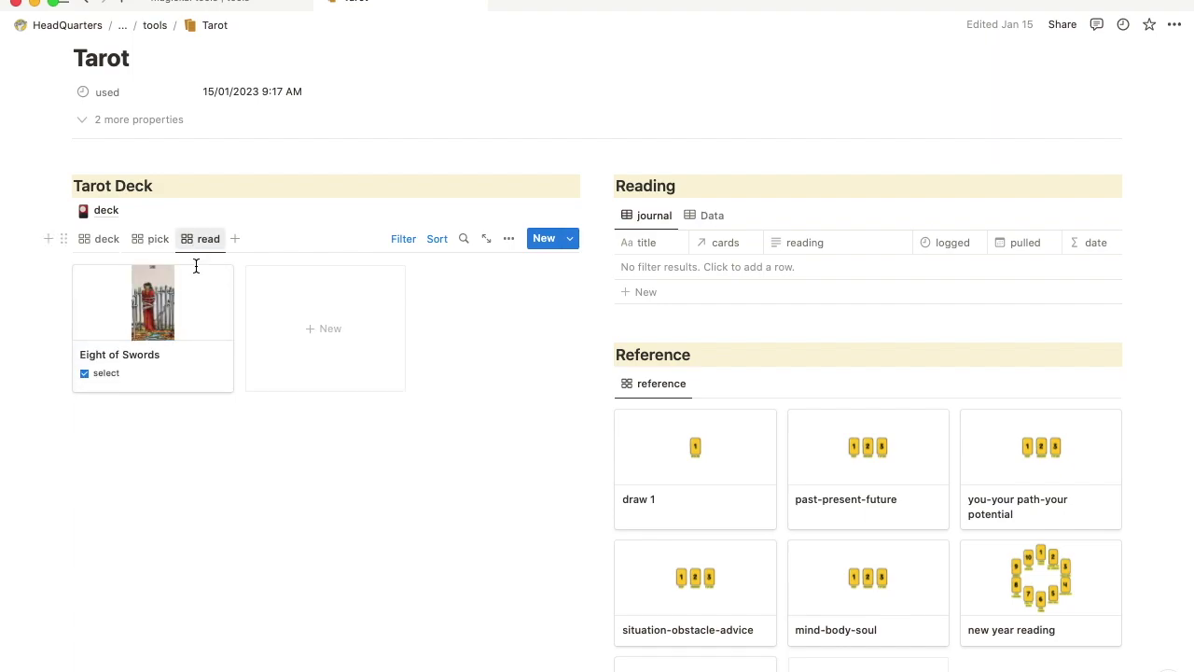
{"action": "left_click", "coordinate": [85, 373]}
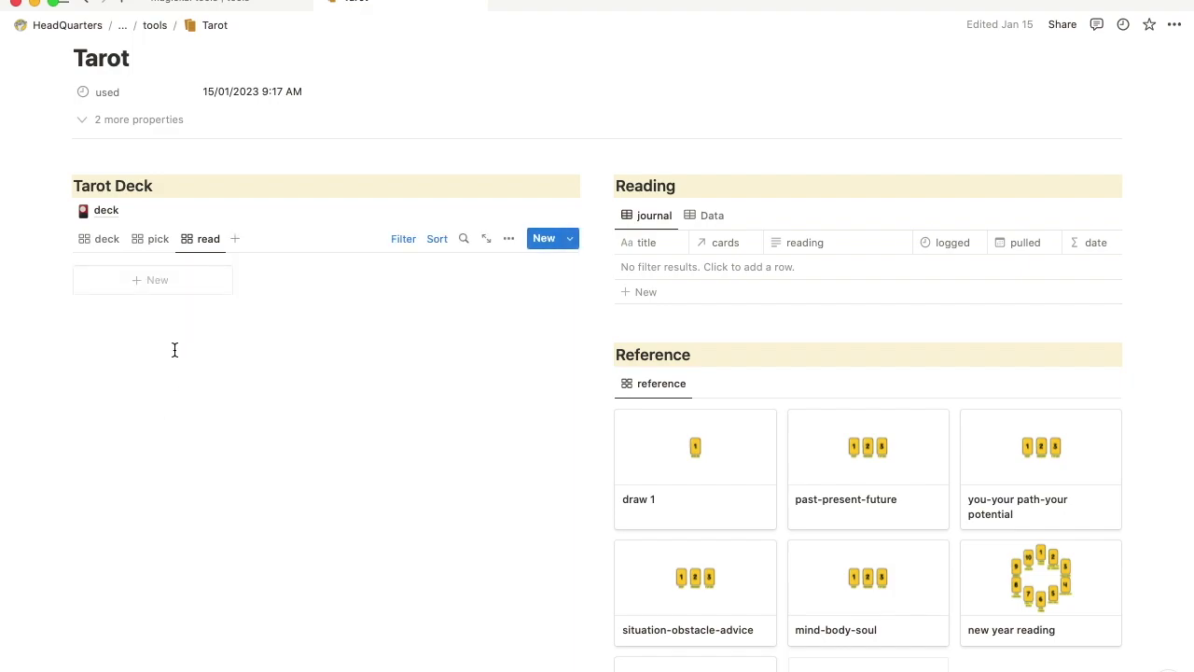
- Look through the full deck again and compare it with the single random card in the pick view
{"action": "left_click", "coordinate": [106, 239]}
{"action": "scroll", "coordinate": [238, 434], "scroll_direction": "down", "scroll_amount": 2}
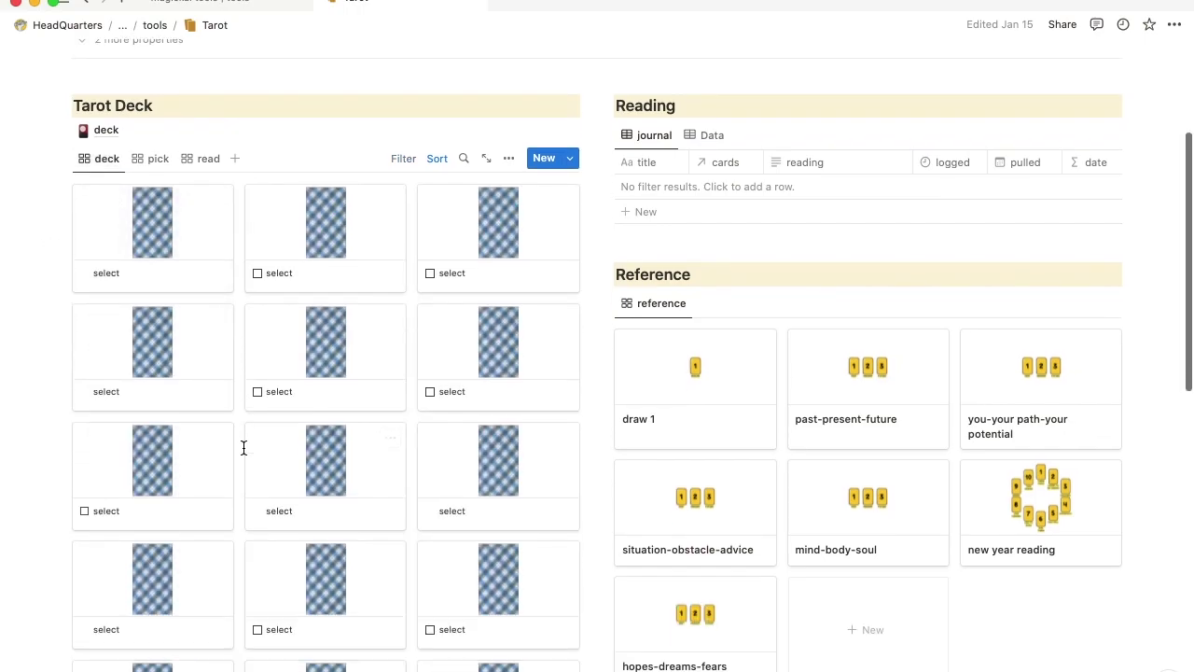
{"action": "scroll", "coordinate": [243, 448], "scroll_direction": "down", "scroll_amount": 5}
{"action": "scroll", "coordinate": [243, 447], "scroll_direction": "down", "scroll_amount": 2}
{"action": "scroll", "coordinate": [244, 447], "scroll_direction": "up", "scroll_amount": 8}
{"action": "scroll", "coordinate": [243, 448], "scroll_direction": "down", "scroll_amount": 1}
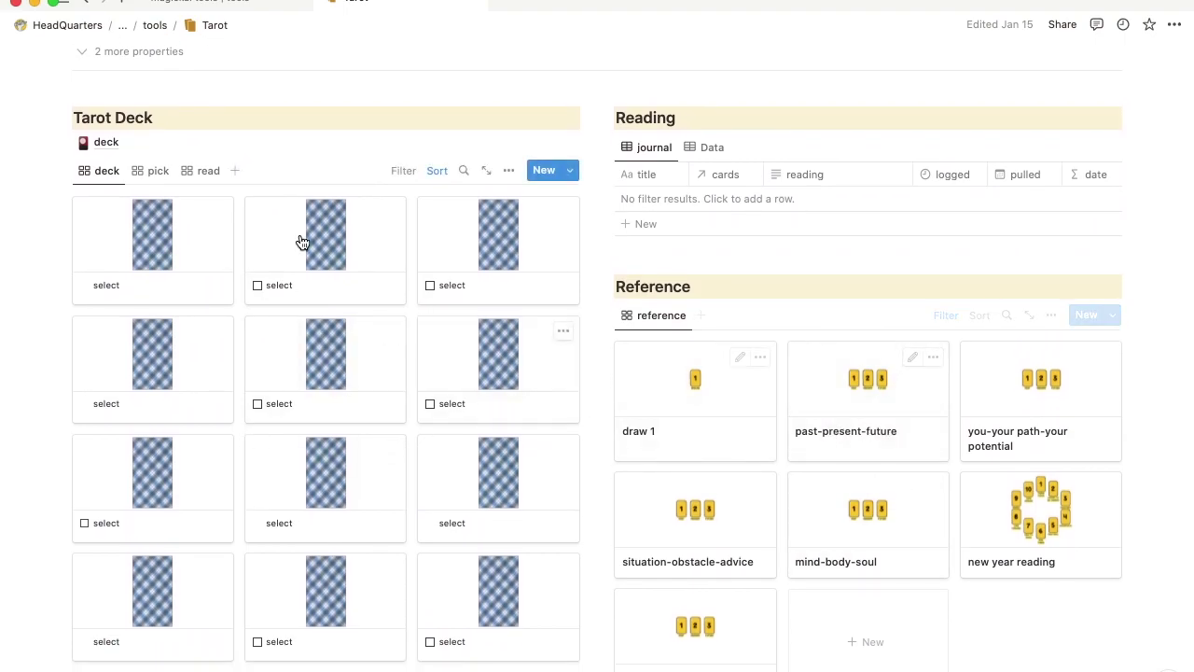
{"action": "left_click", "coordinate": [155, 171]}
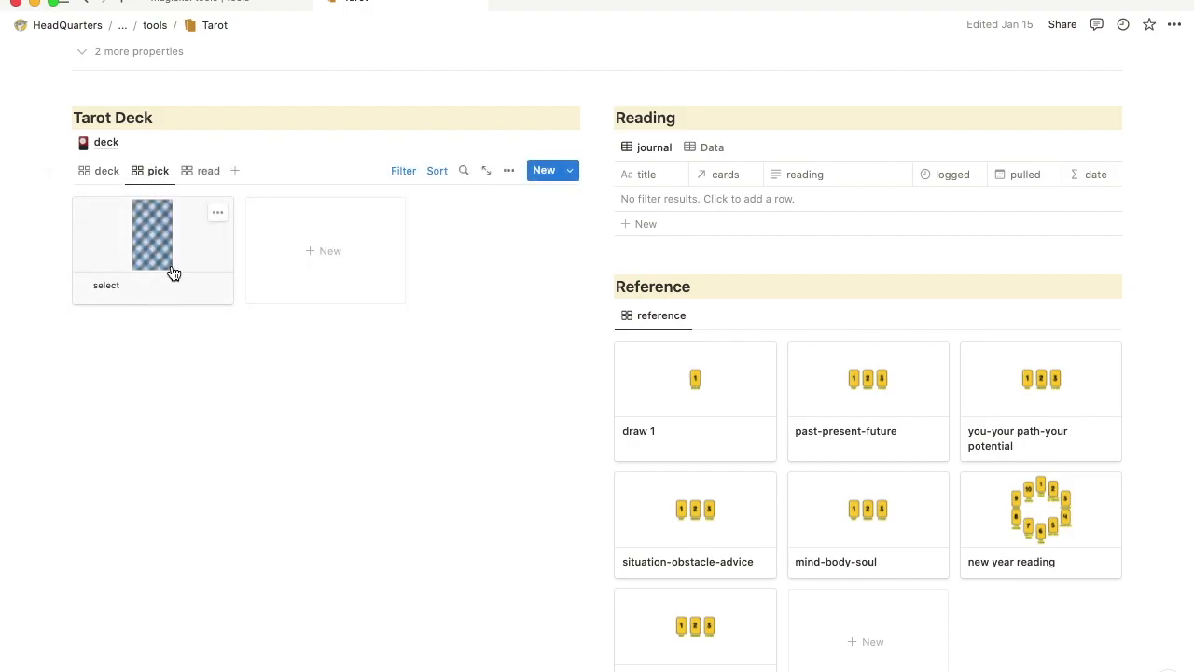
{"action": "left_click", "coordinate": [106, 172]}
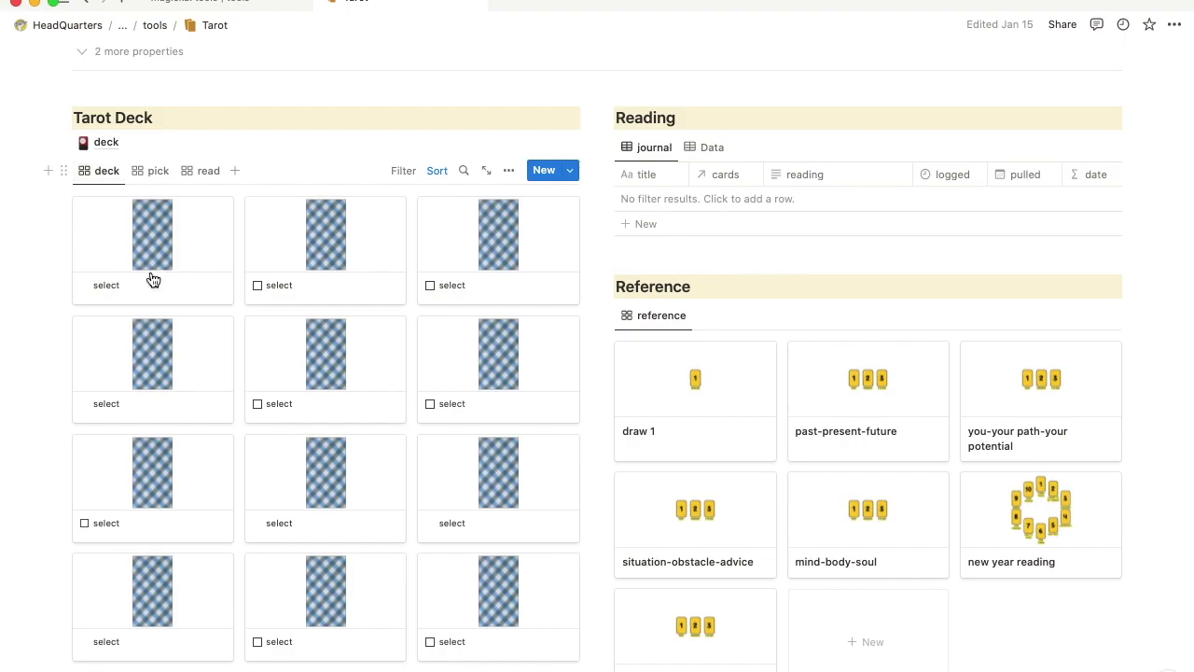
{"action": "scroll", "coordinate": [455, 626], "scroll_direction": "down", "scroll_amount": 4}
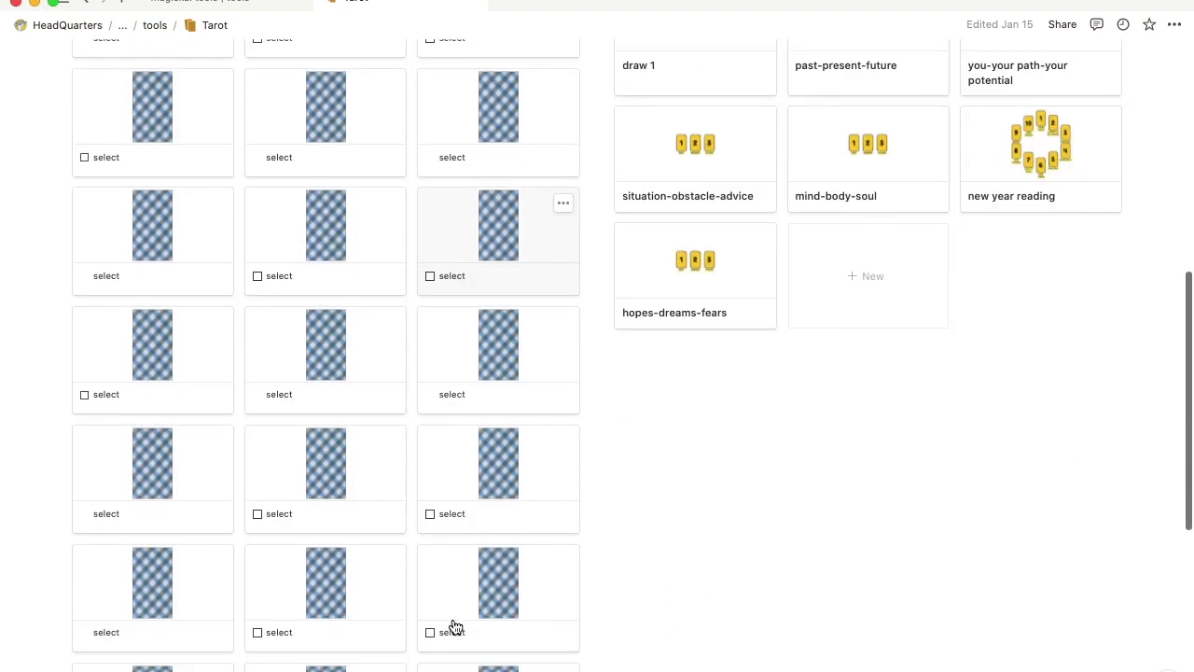
{"action": "scroll", "coordinate": [455, 627], "scroll_direction": "up", "scroll_amount": 4}
{"action": "scroll", "coordinate": [455, 626], "scroll_direction": "up", "scroll_amount": 2}
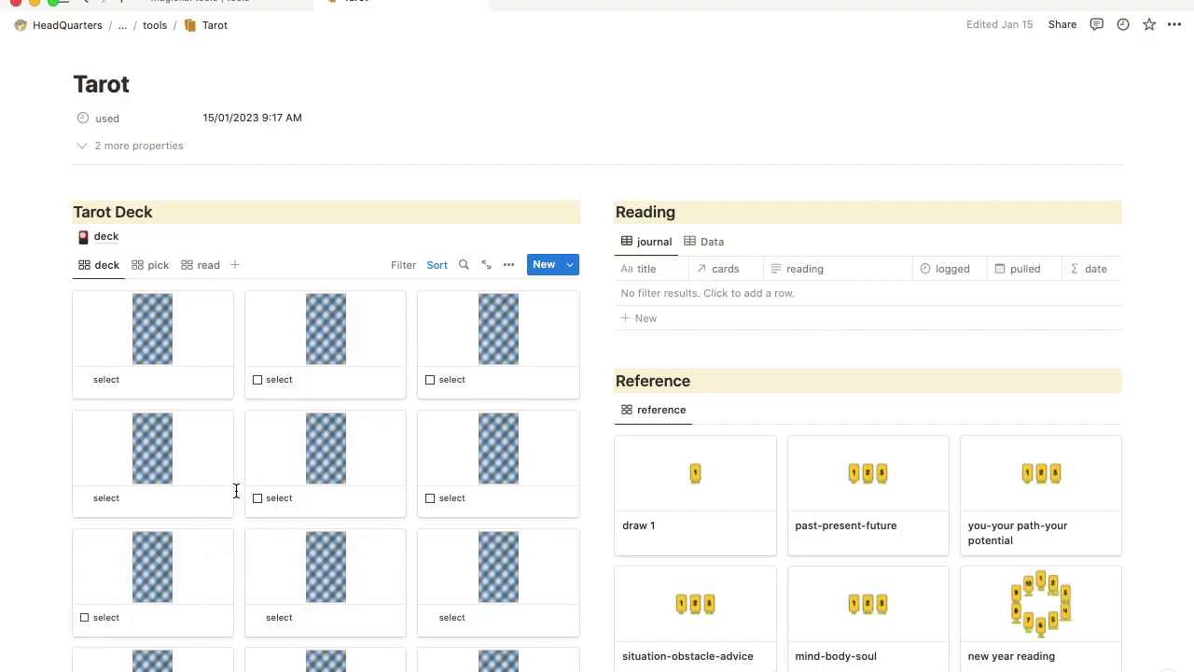
- Select the random card in the pick view and reveal it in the read view
{"action": "left_click", "coordinate": [157, 271]}
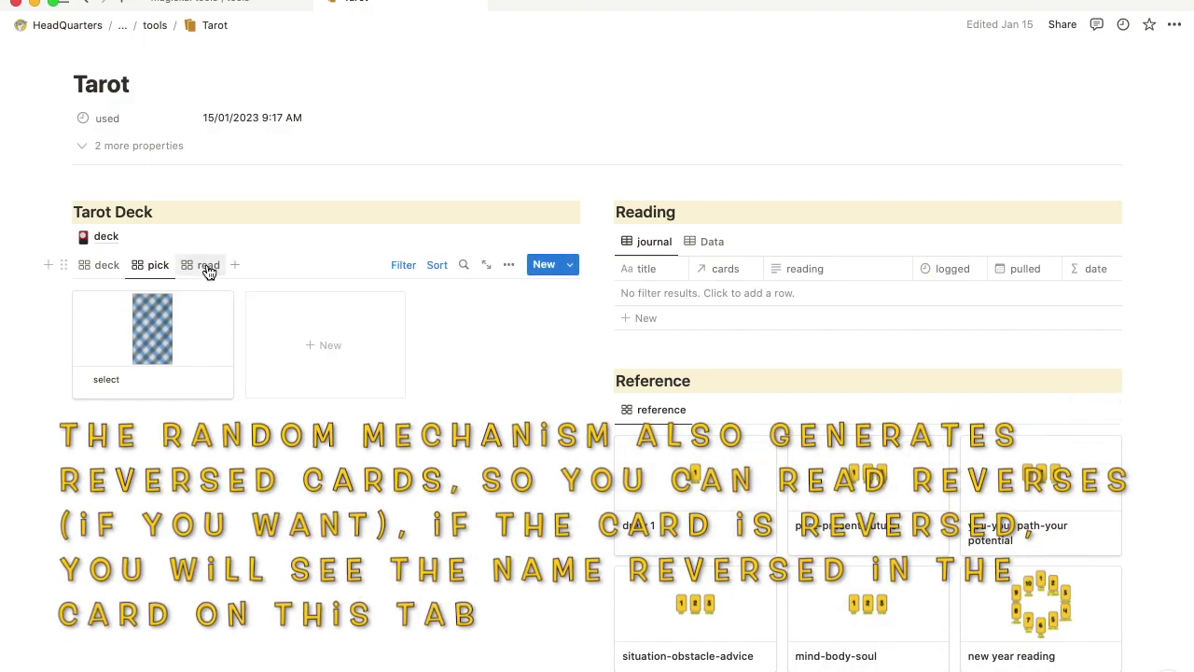
{"action": "left_click", "coordinate": [85, 380]}
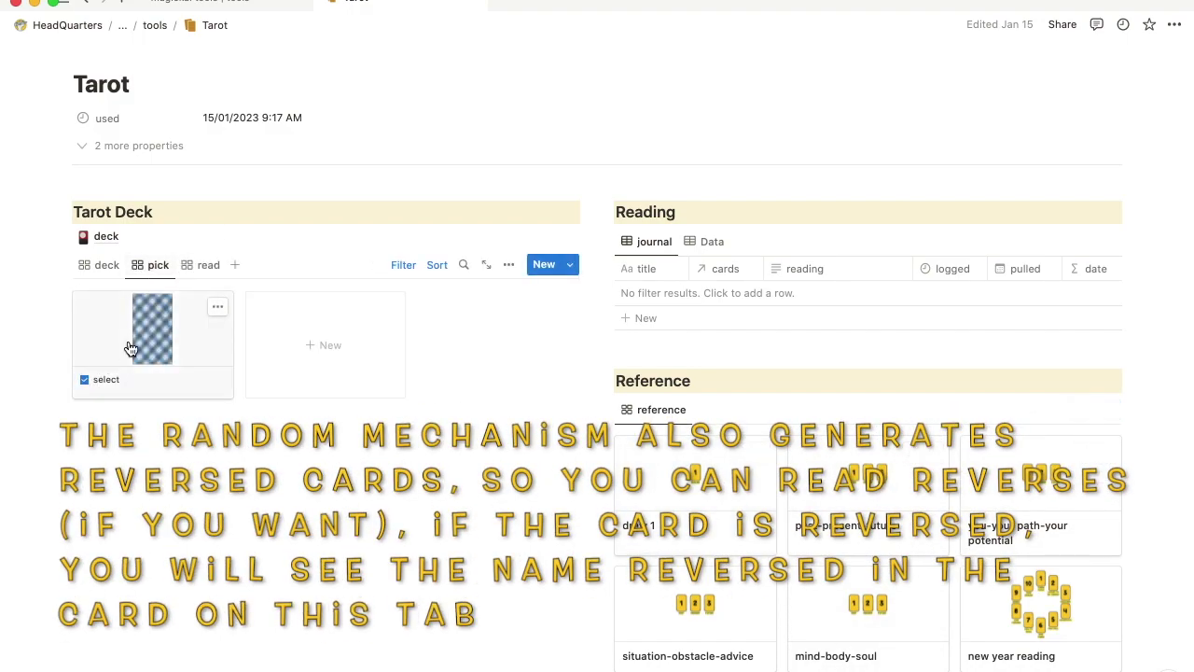
{"action": "left_click", "coordinate": [199, 266]}
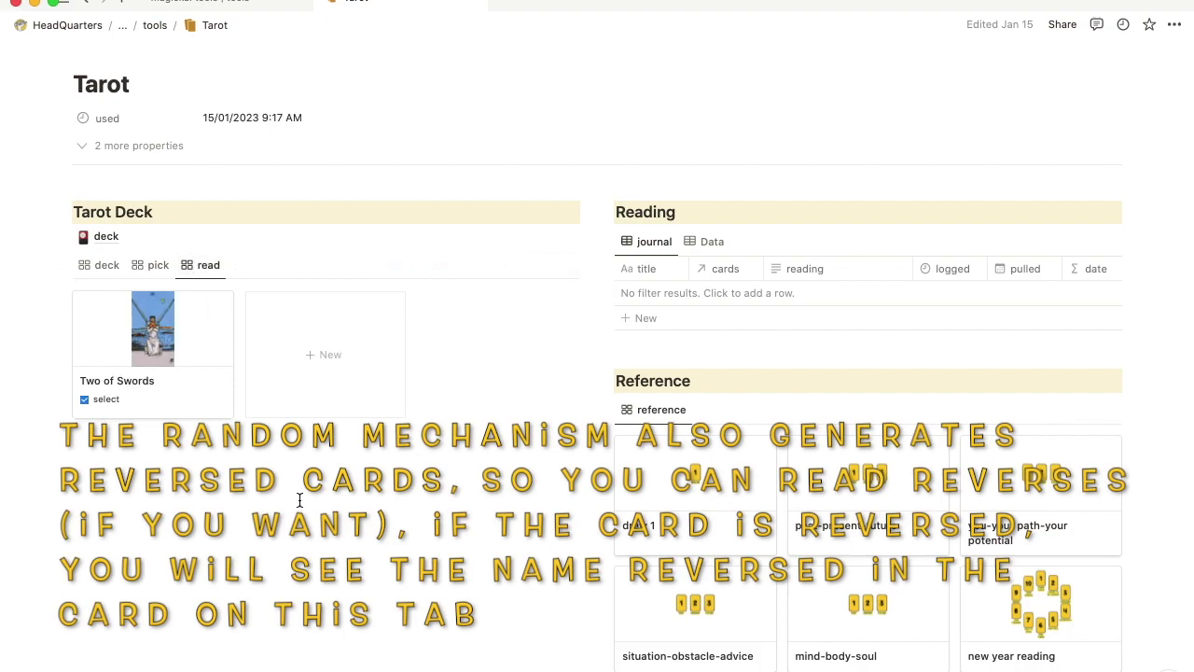
- Add a reading journal entry titled "daily reading" and link the Two of Swords card to it
{"action": "left_click", "coordinate": [646, 319]}
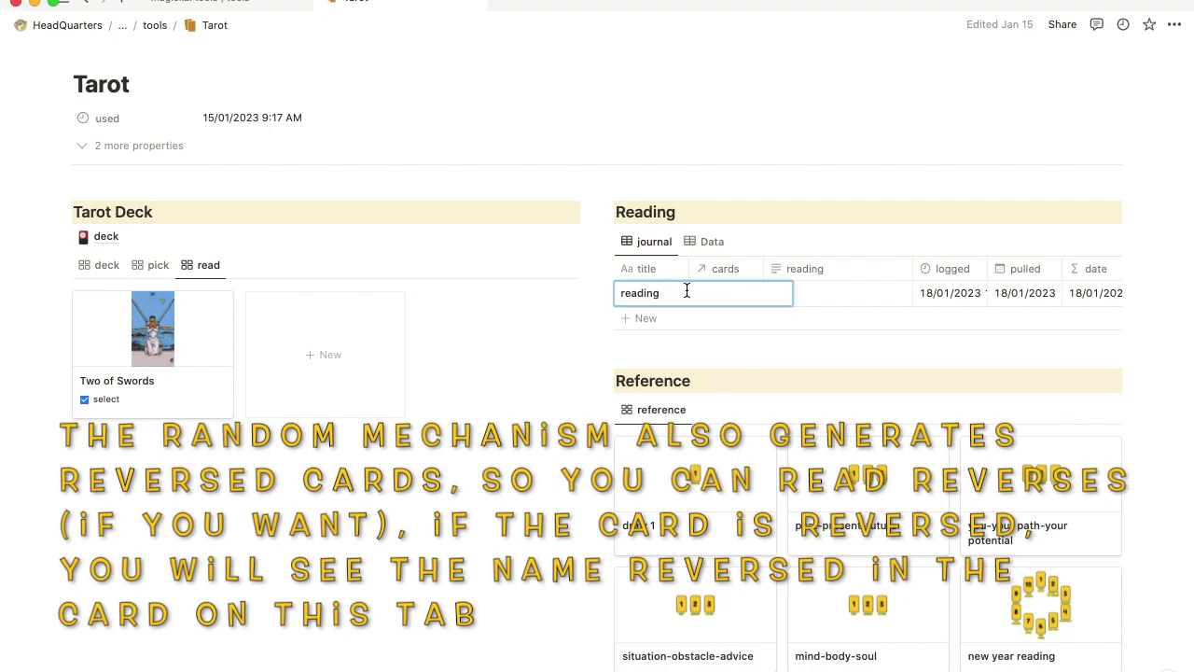
{"action": "type", "text": "daily"}
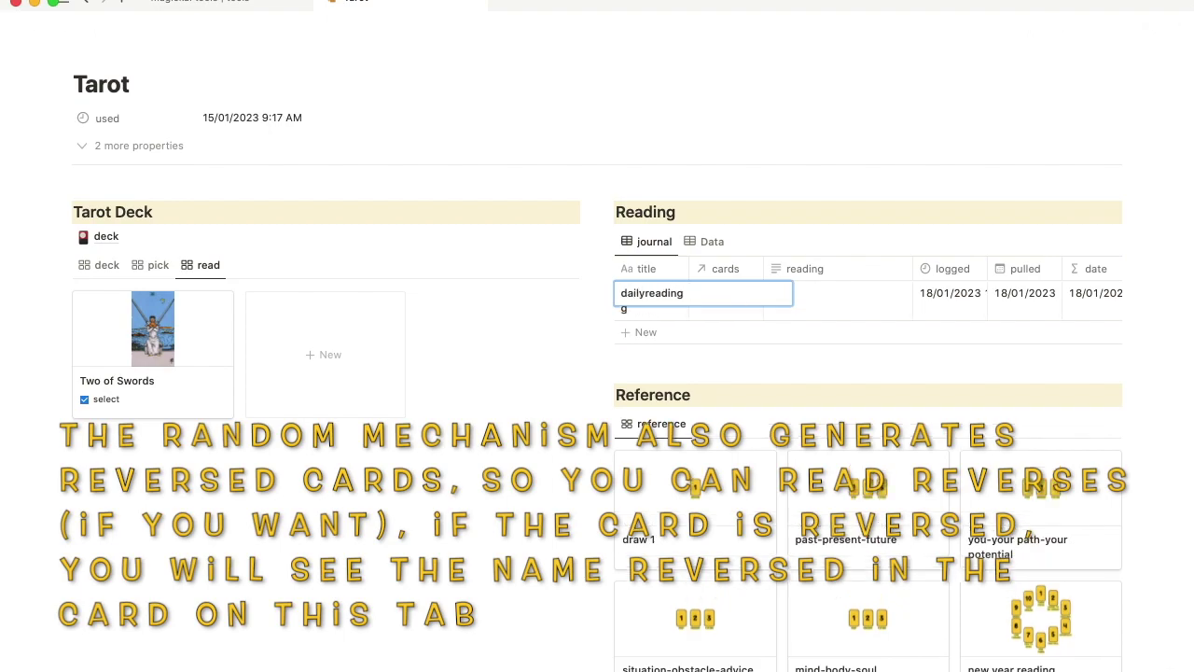
{"action": "left_click", "coordinate": [726, 298]}
{"action": "left_click", "coordinate": [726, 298]}
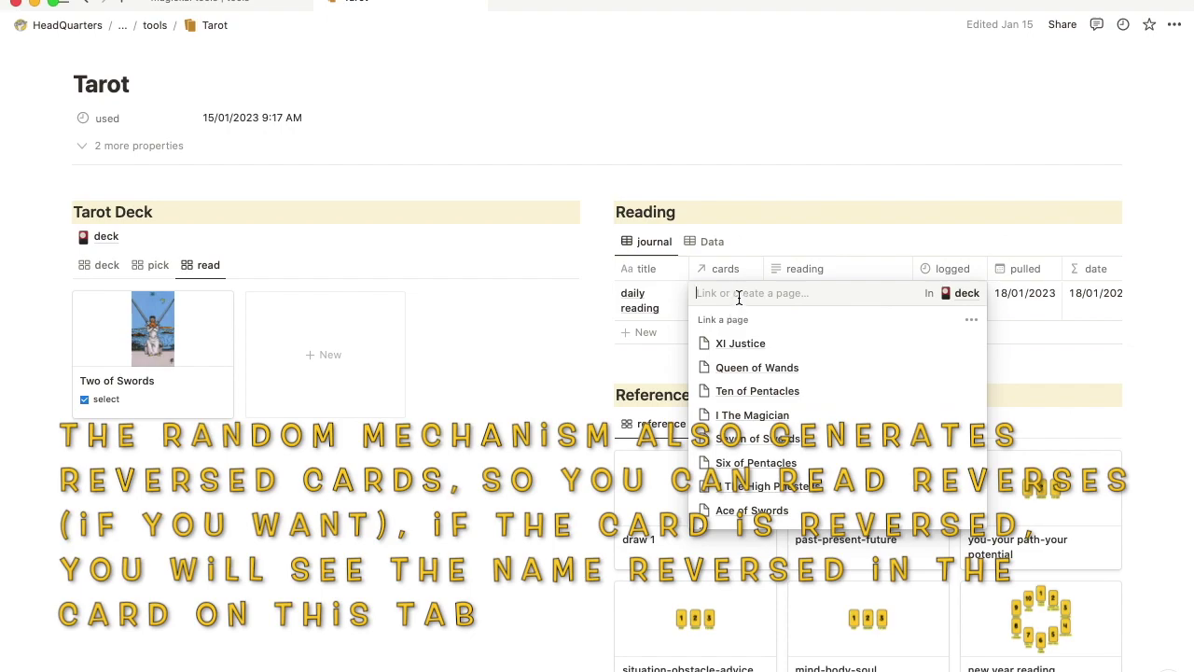
{"action": "type", "text": "two"}
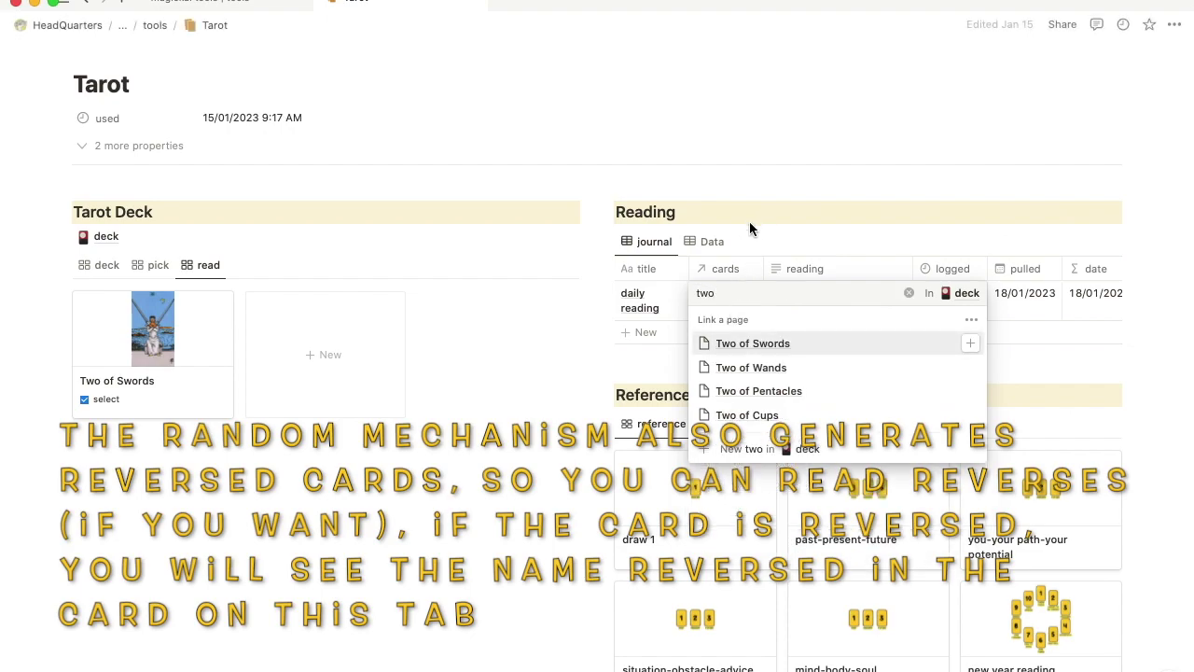
{"action": "left_click", "coordinate": [737, 345]}
{"action": "key", "text": "Escape"}
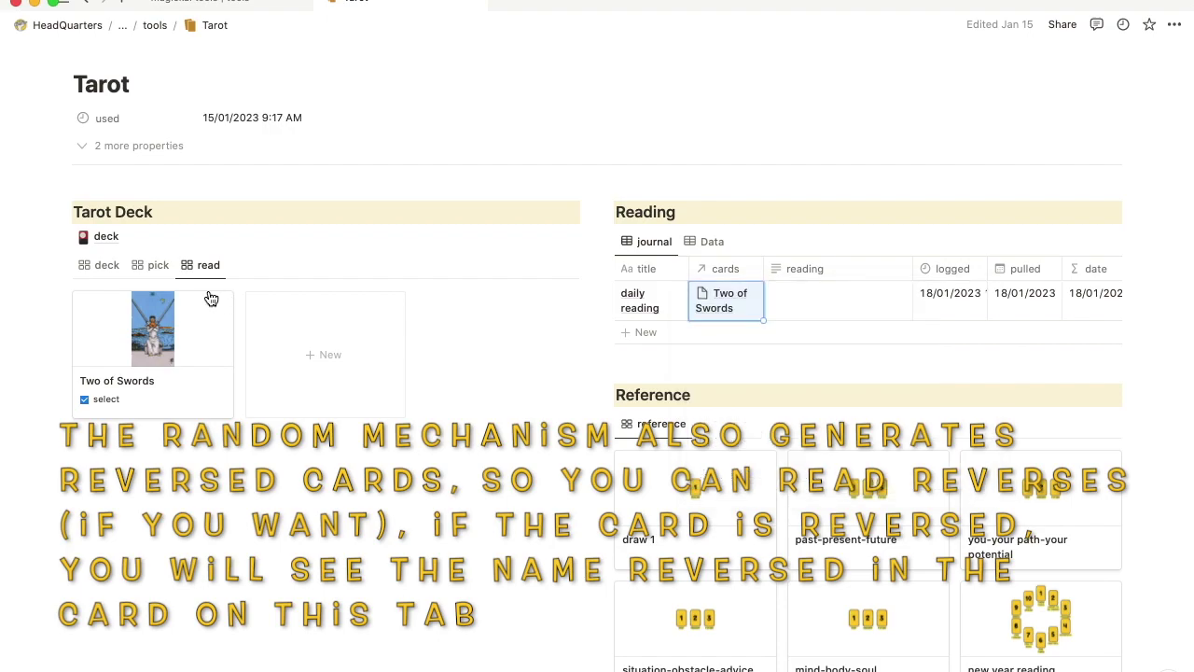
{"action": "left_click", "coordinate": [823, 297]}
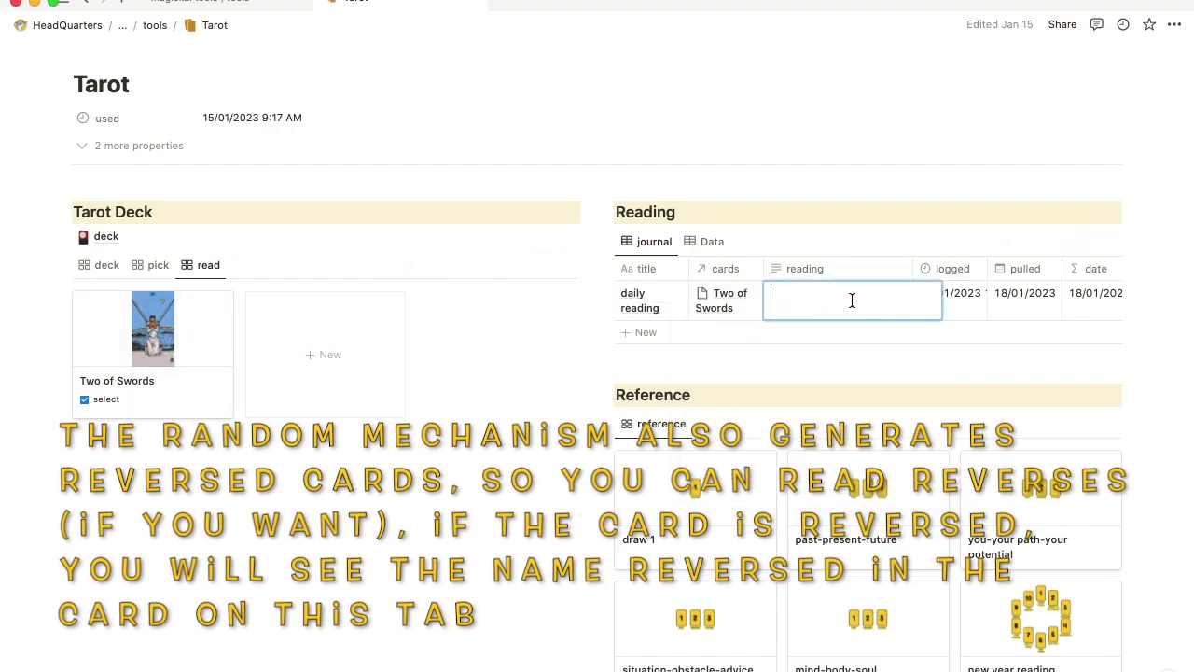
{"action": "key", "text": "Escape"}
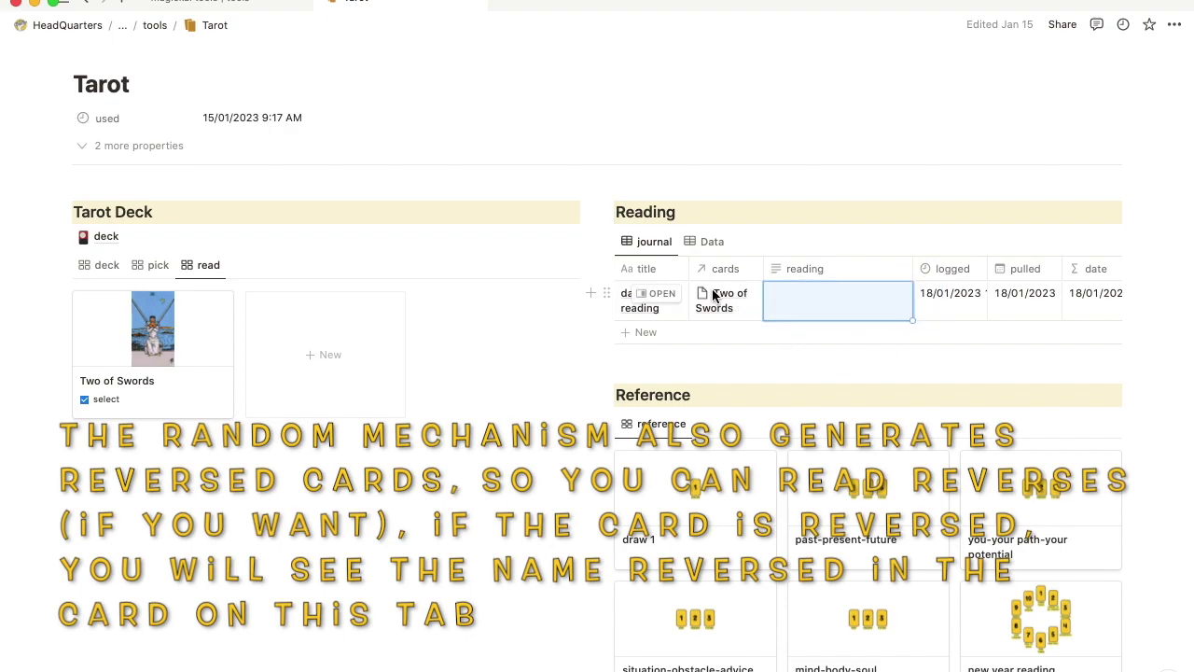
- Set the pulled date of the daily reading journal entry to 17/01/2023
{"action": "scroll", "coordinate": [943, 298], "scroll_direction": "right", "scroll_amount": 2}
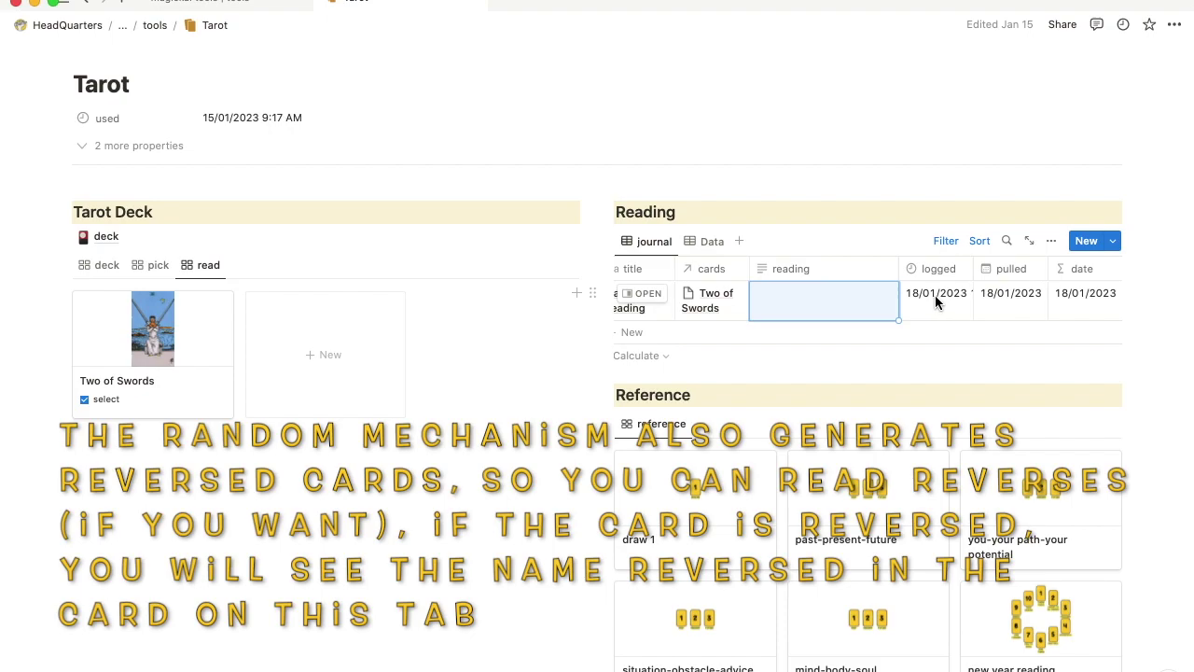
{"action": "scroll", "coordinate": [654, 303], "scroll_direction": "left", "scroll_amount": 1}
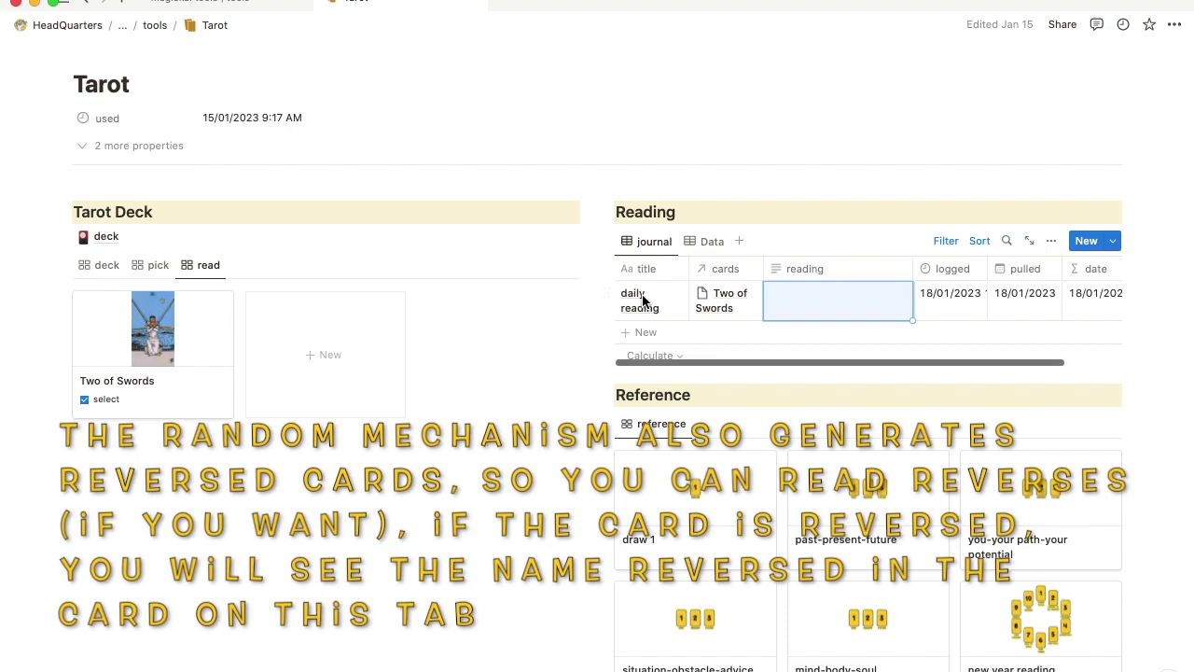
{"action": "scroll", "coordinate": [892, 296], "scroll_direction": "right", "scroll_amount": 1}
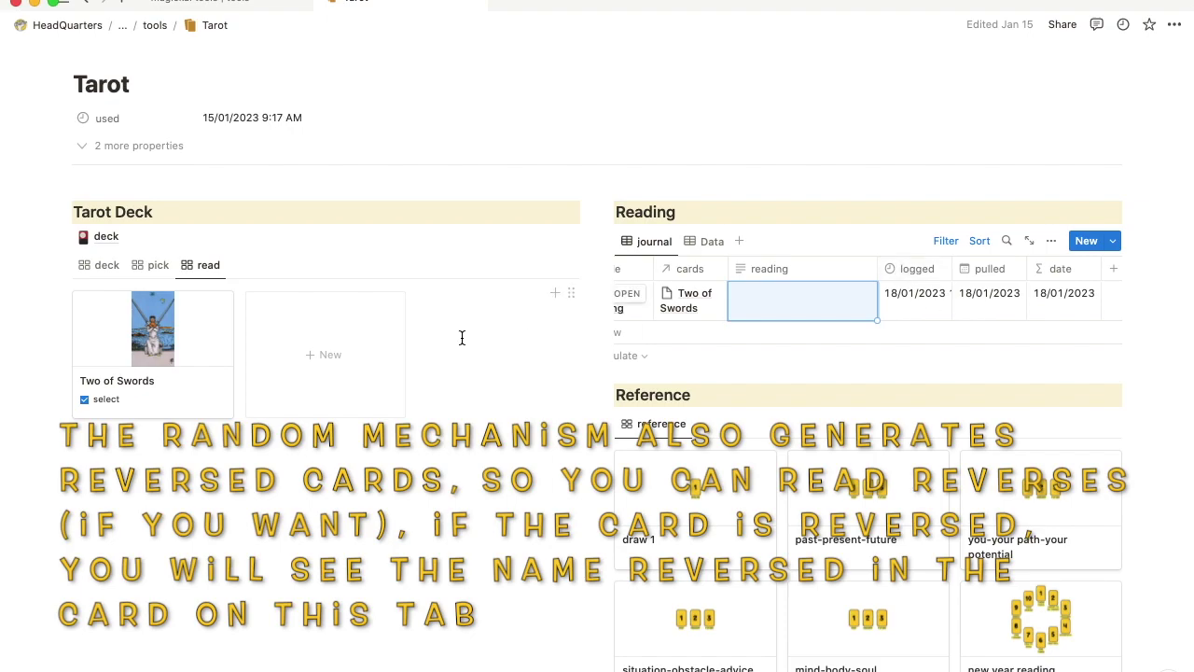
{"action": "scroll", "coordinate": [781, 315], "scroll_direction": "left", "scroll_amount": 1}
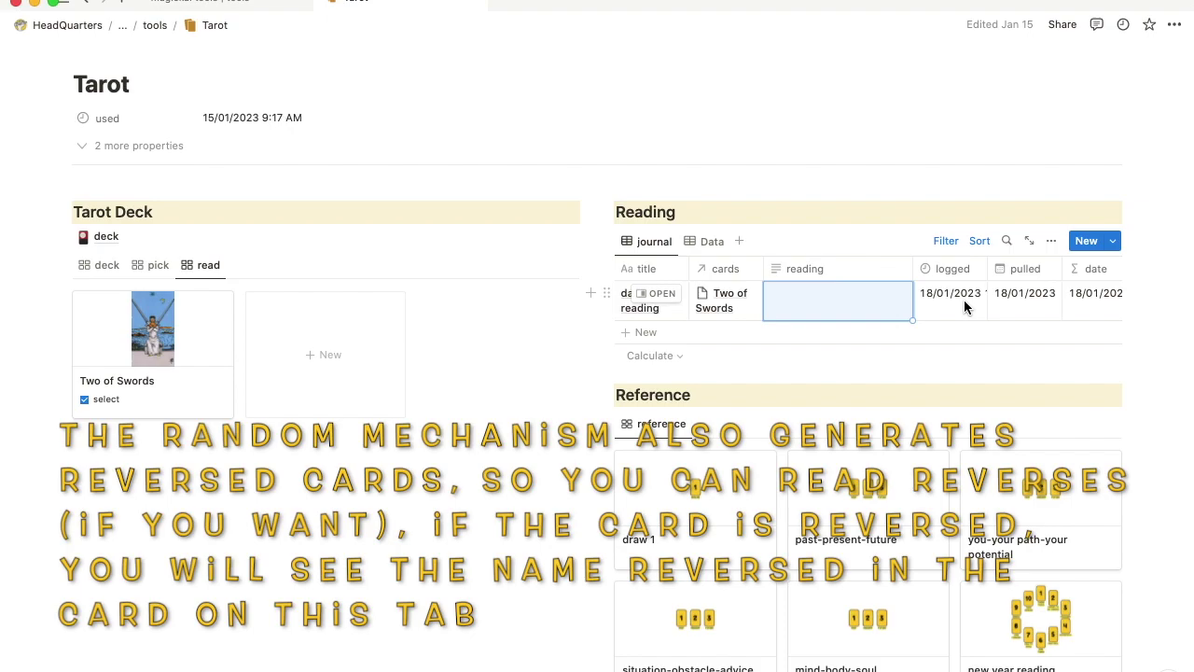
{"action": "left_click", "coordinate": [1015, 297]}
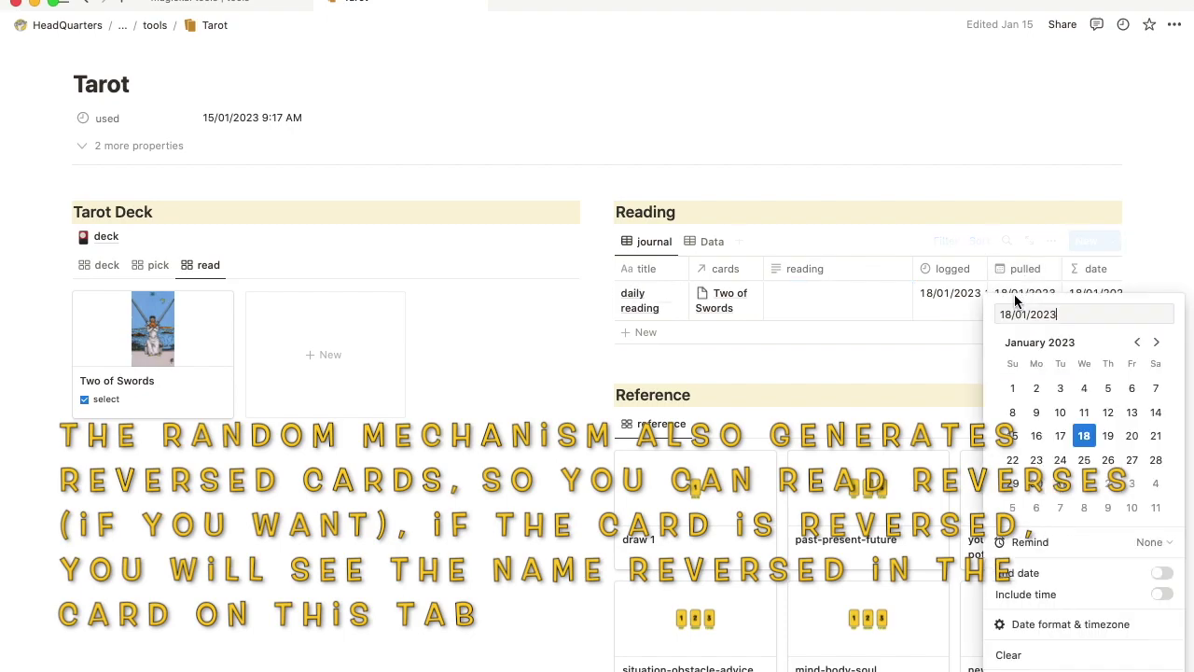
{"action": "left_click", "coordinate": [1060, 436]}
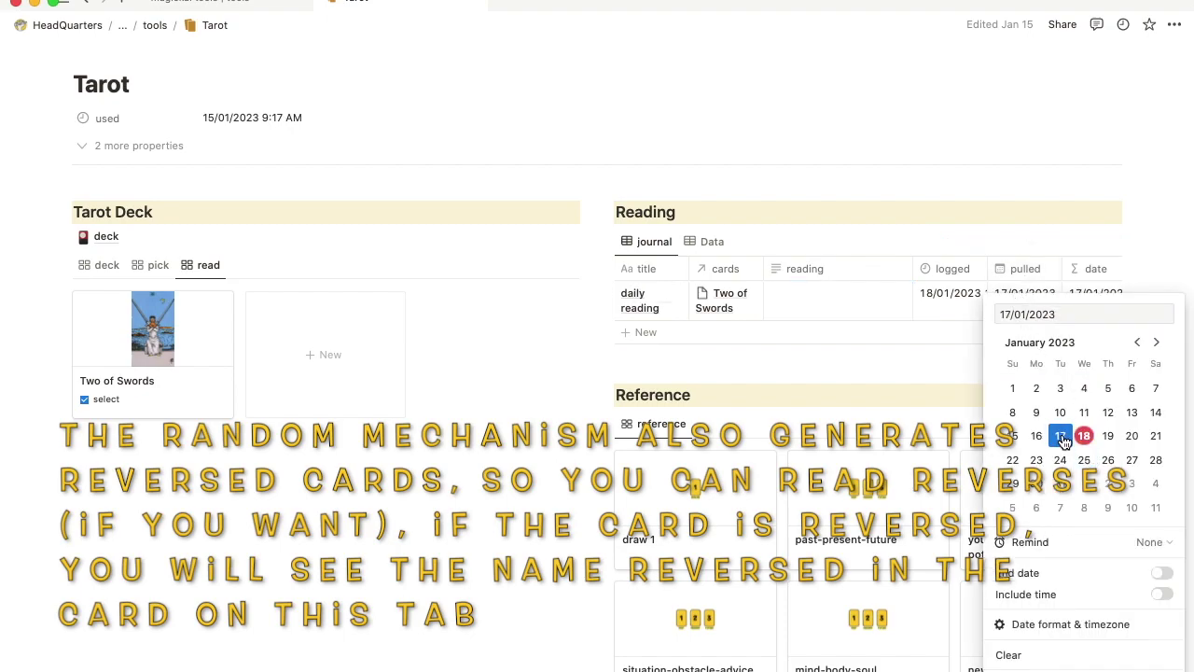
{"action": "left_click", "coordinate": [886, 316]}
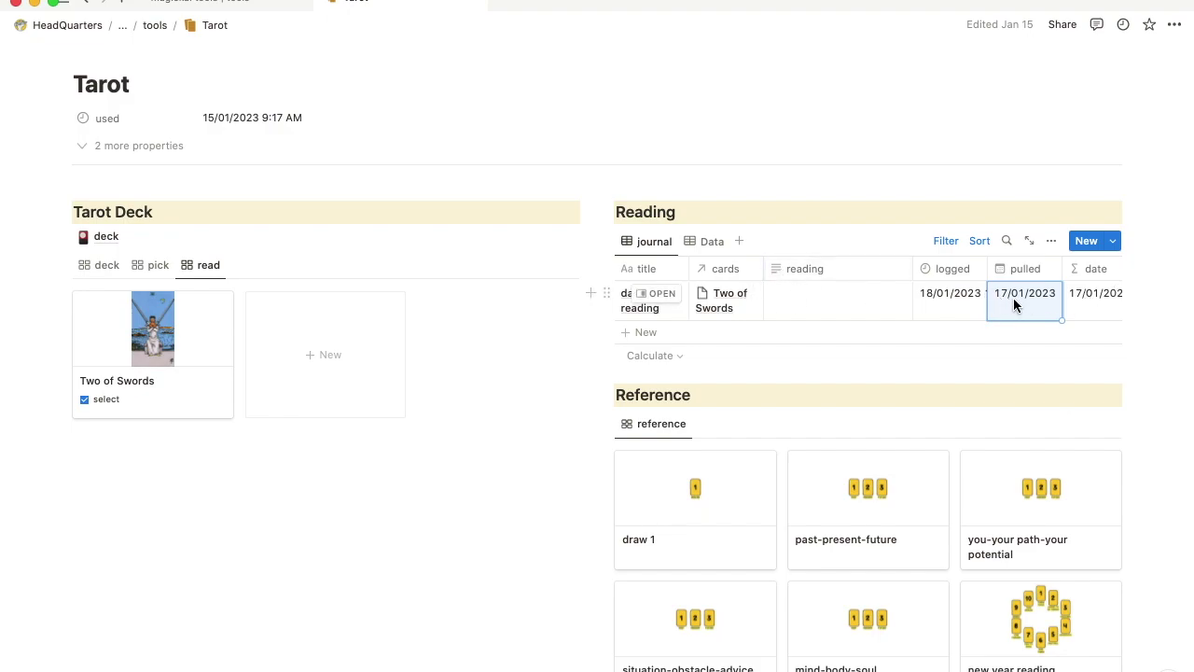
- Clear the pulled date of the daily reading journal entry
{"action": "key", "text": "BackSpace"}
{"action": "left_click", "coordinate": [607, 292]}
{"action": "key", "text": "Escape"}
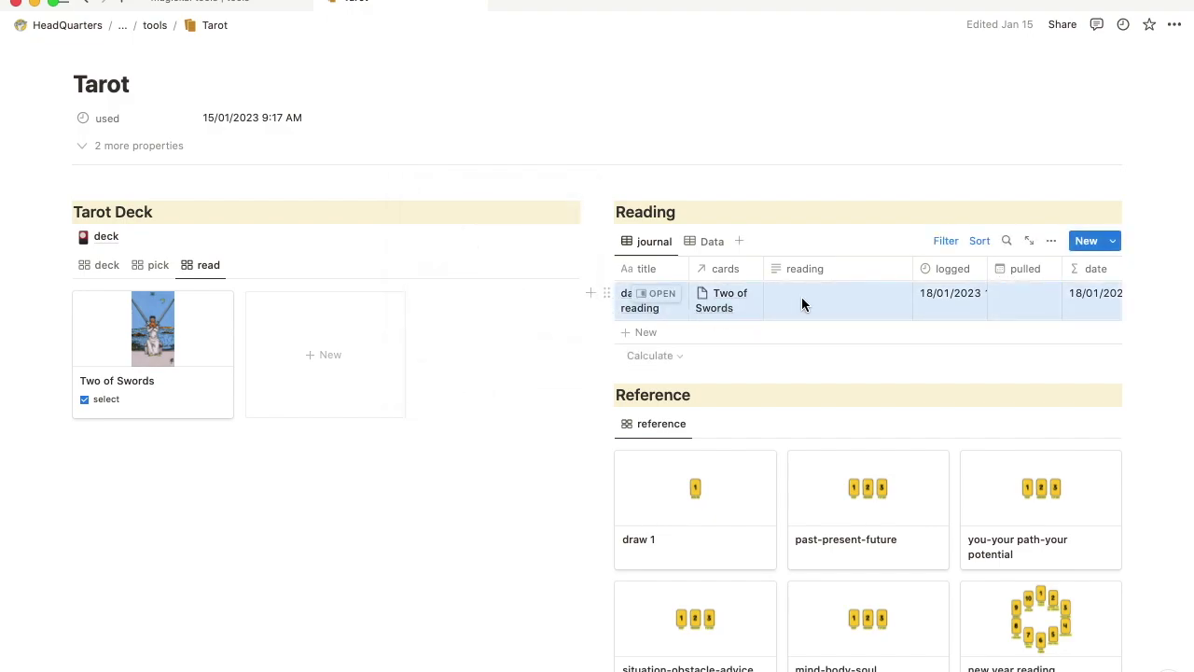
- Check the daily reading entry's empty reading field, view the entry's own page and close it again
{"action": "left_click", "coordinate": [808, 305]}
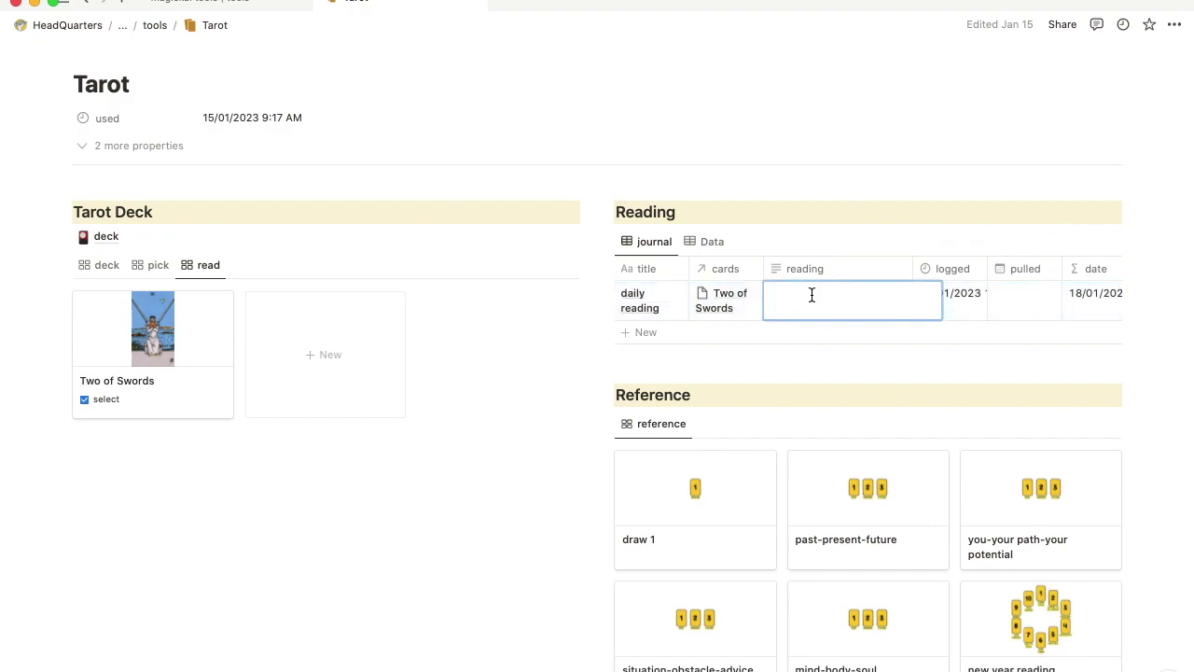
{"action": "key", "text": "Escape"}
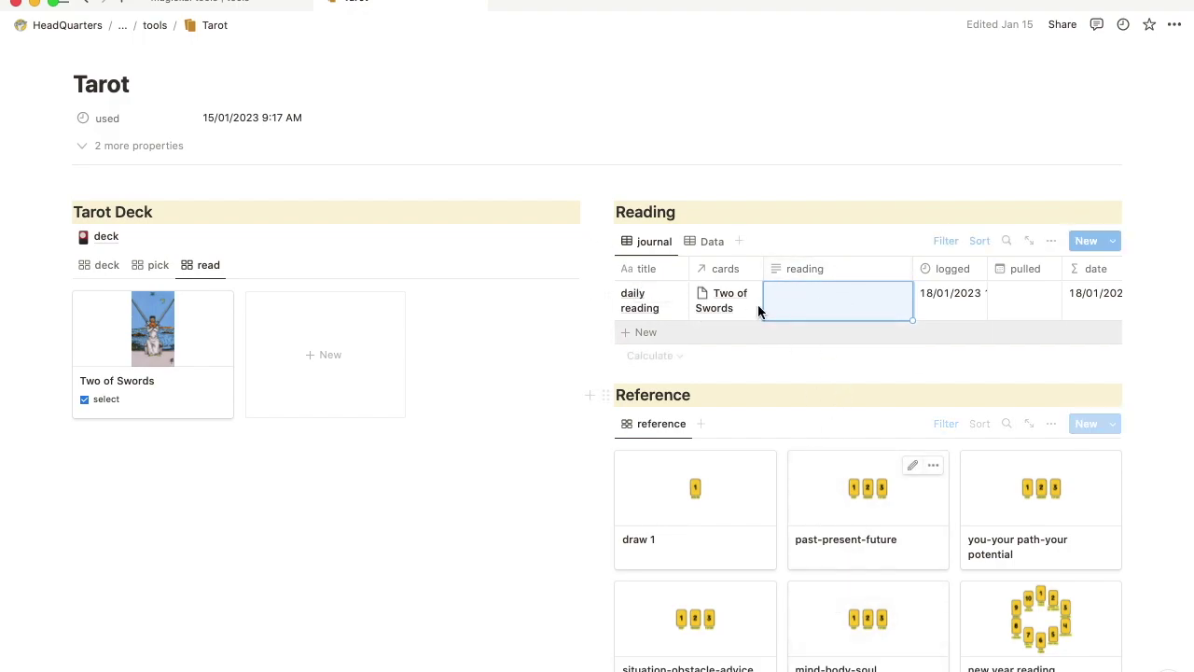
{"action": "left_click", "coordinate": [684, 300]}
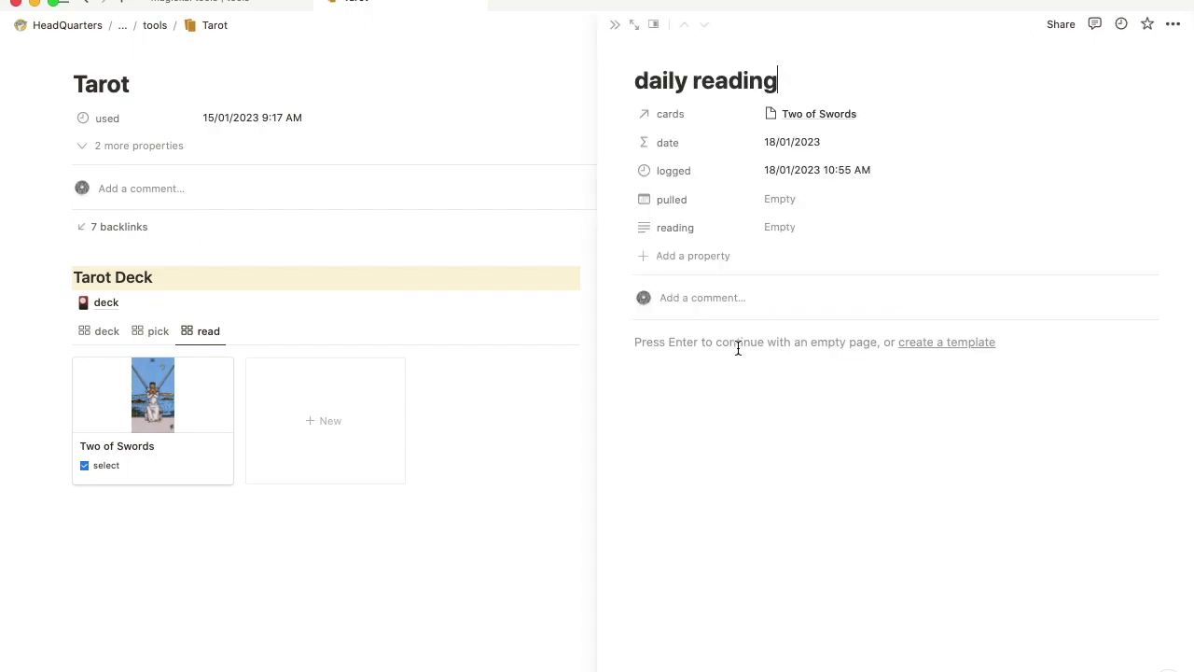
{"action": "left_click", "coordinate": [615, 25]}
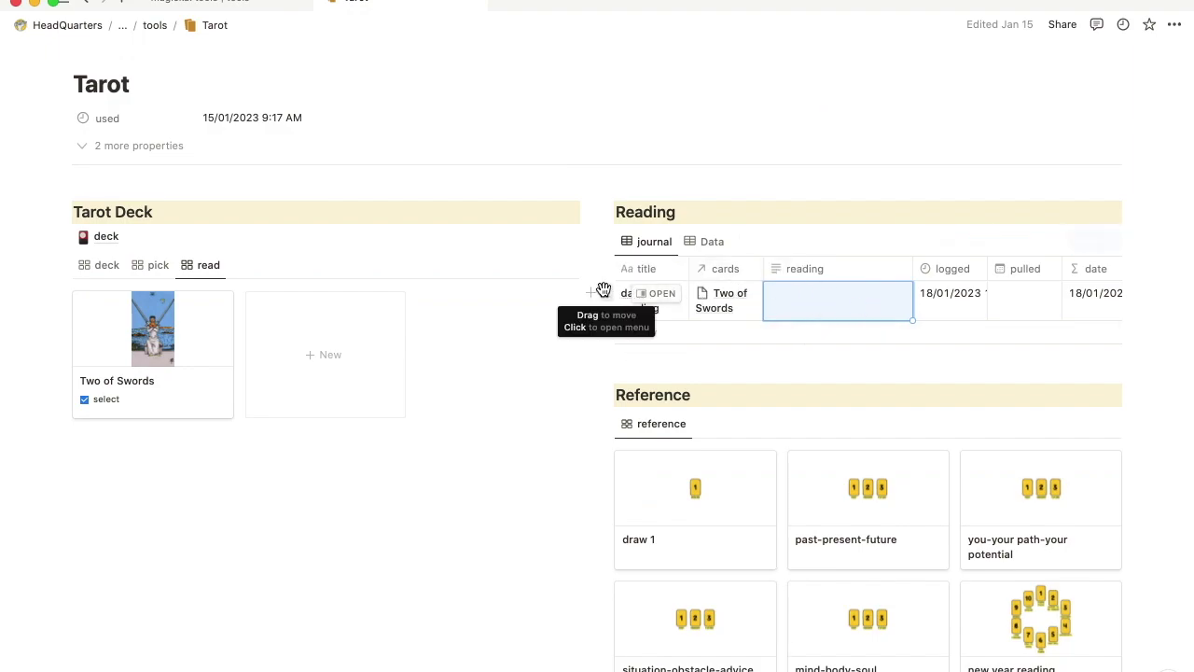
- Delete the daily reading entry from the journal and deselect the Two of Swords card in the read view
{"action": "left_click", "coordinate": [601, 293]}
{"action": "left_click", "coordinate": [477, 233]}
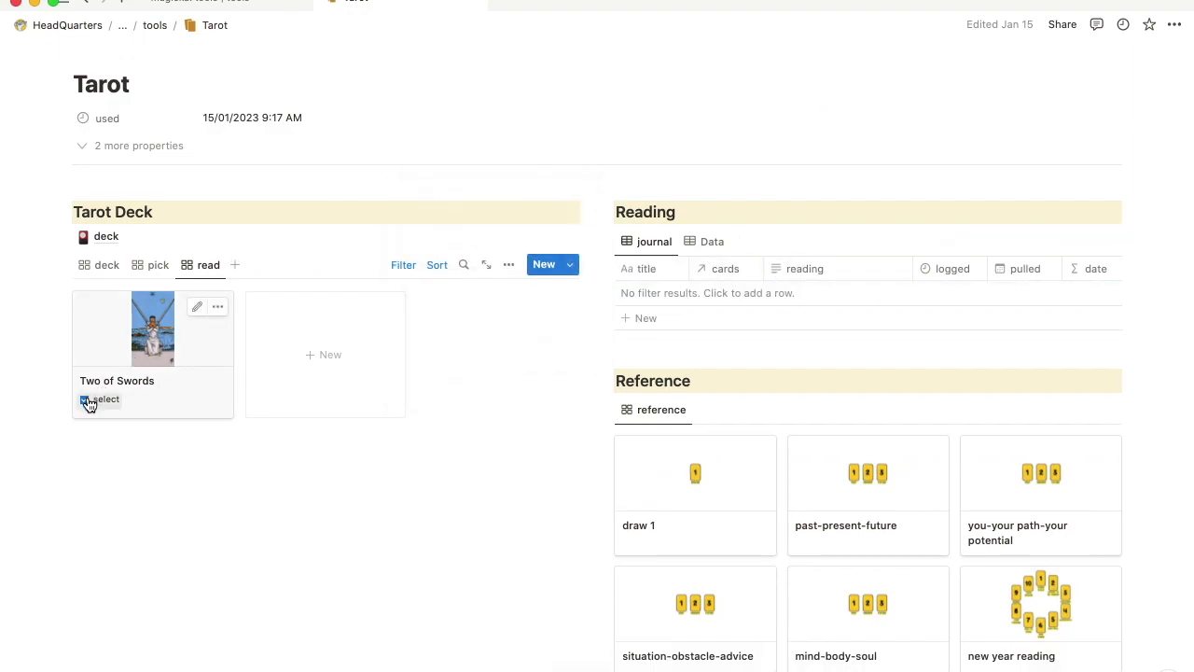
{"action": "left_click", "coordinate": [84, 398]}
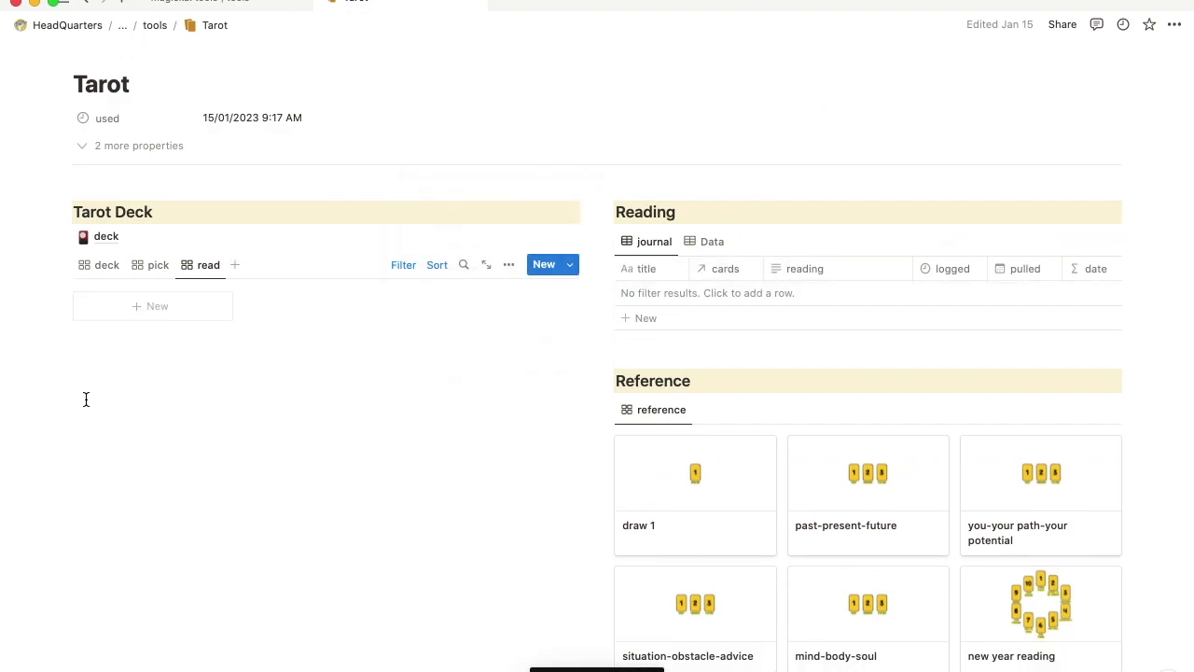
- Switch the Tarot Deck back to its full deck view and return to the tools page
{"action": "left_click", "coordinate": [156, 269]}
{"action": "left_click", "coordinate": [106, 266]}
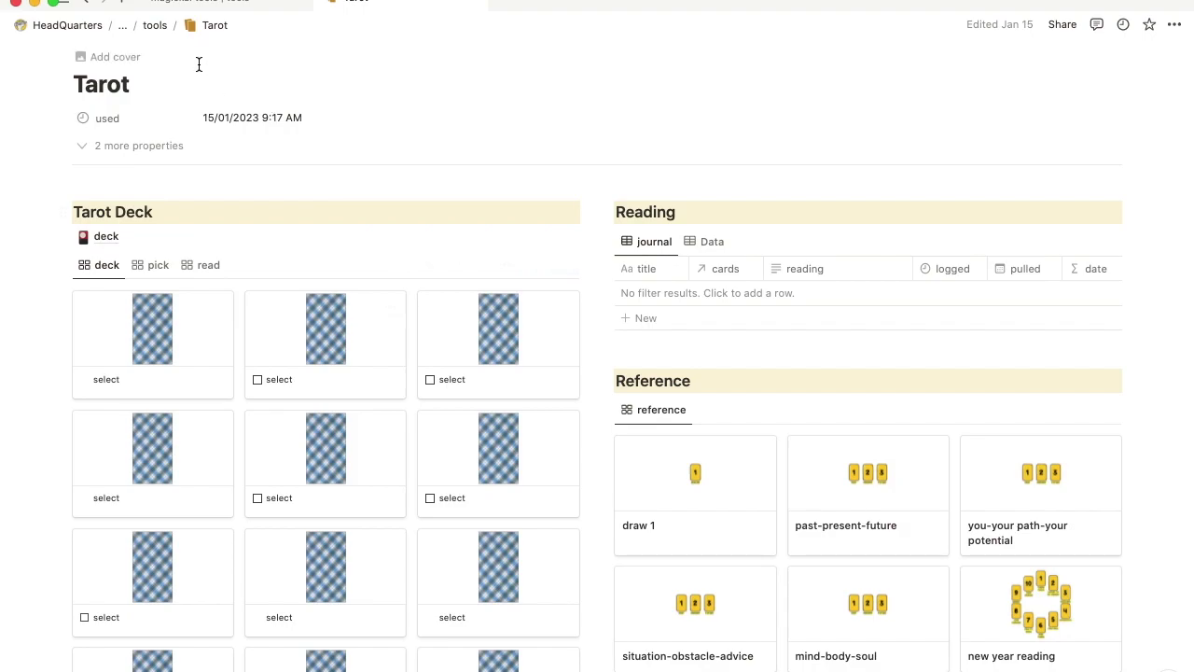
{"action": "left_click", "coordinate": [156, 30]}
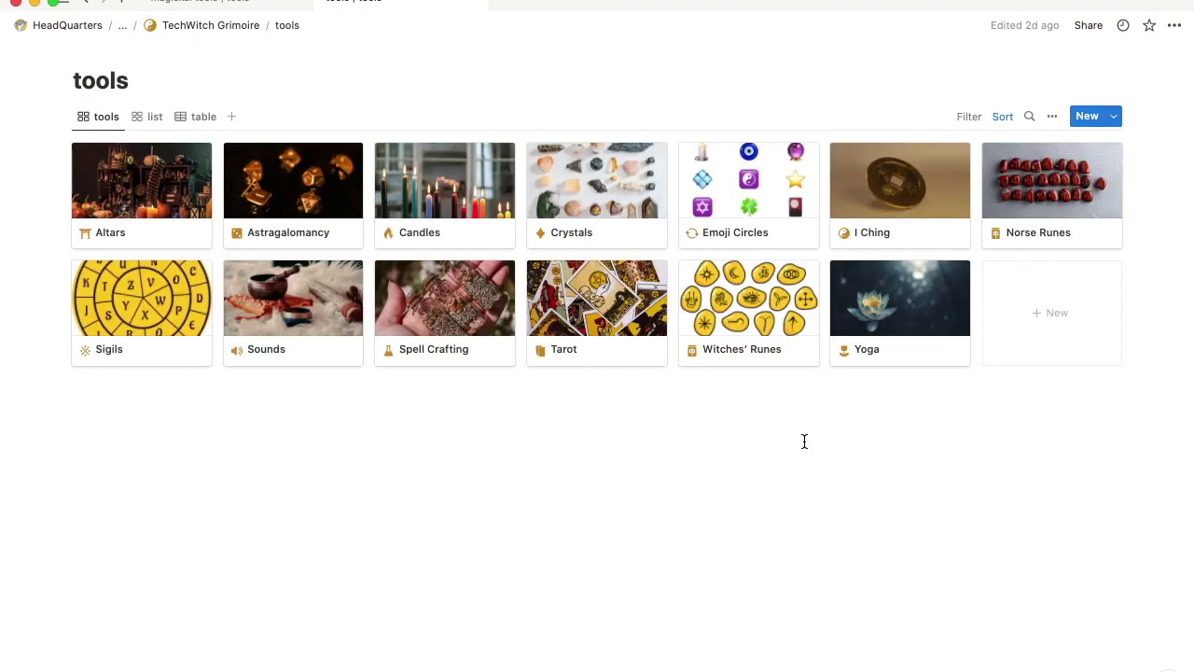